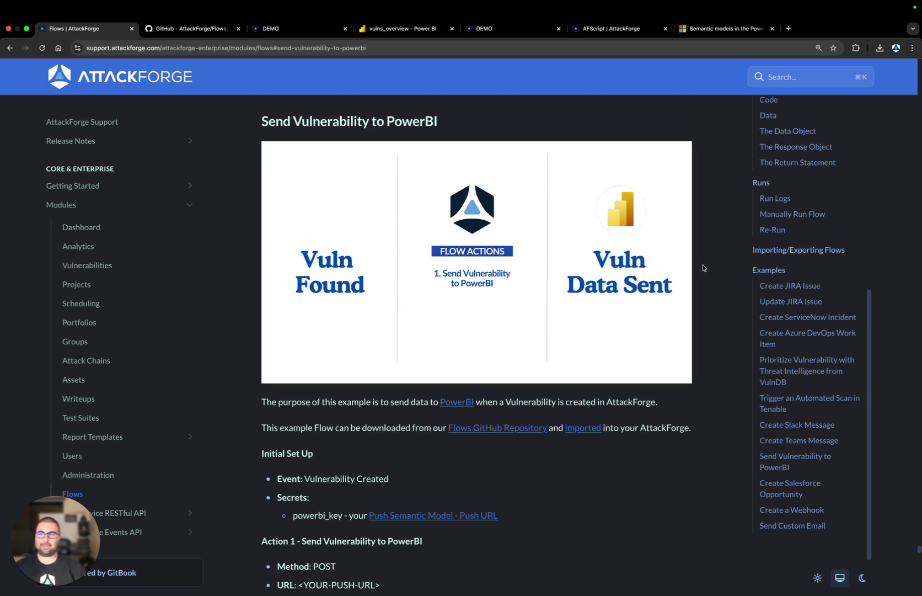
Step: Review the Send Vulnerability to PowerBI example in the Flows documentation, including its setup, request script and response script
scroll(558, 356, down, 6)
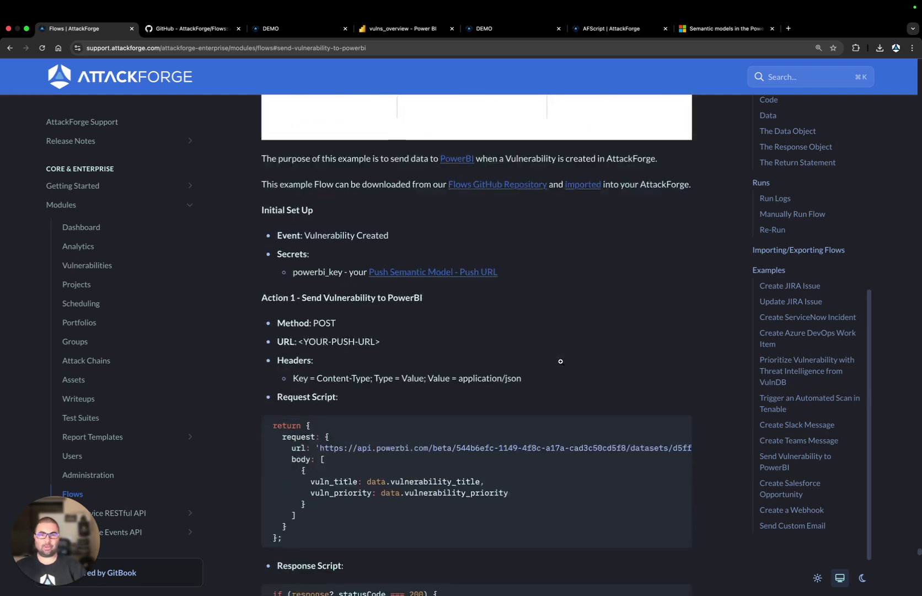
scroll(496, 359, down, 1)
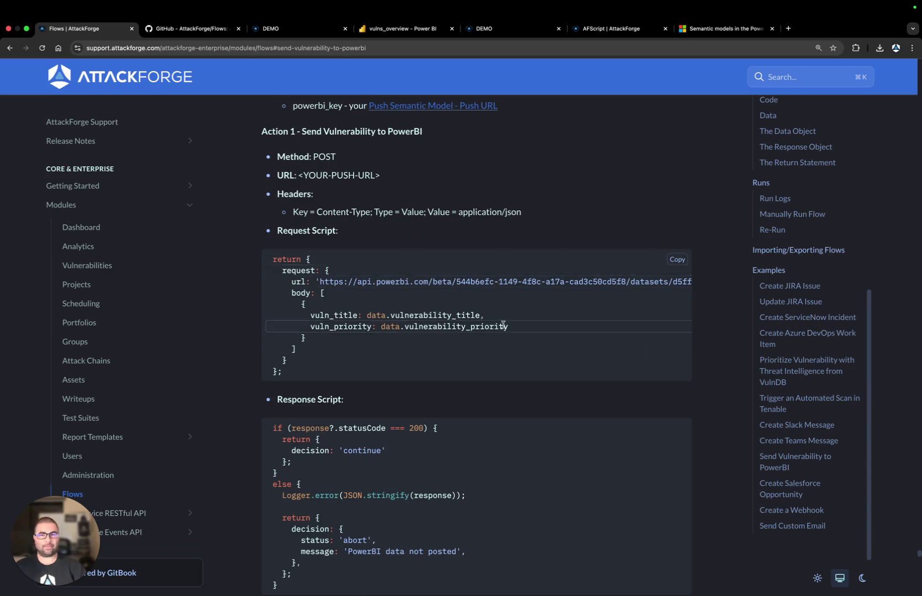
scroll(500, 325, up, 2)
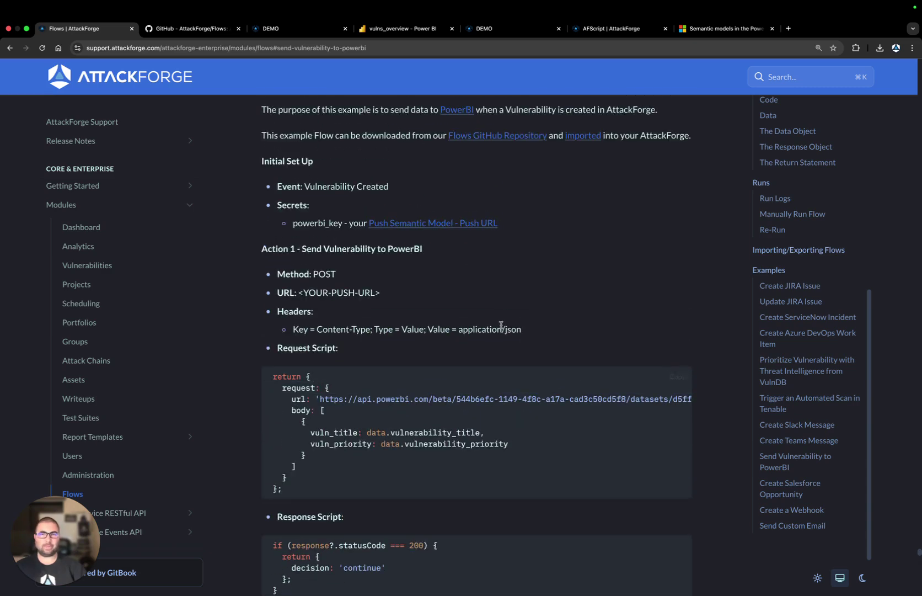
Step: Switch to the AttackForge Flows repository on GitHub and open its PowerBI folder
click(182, 29)
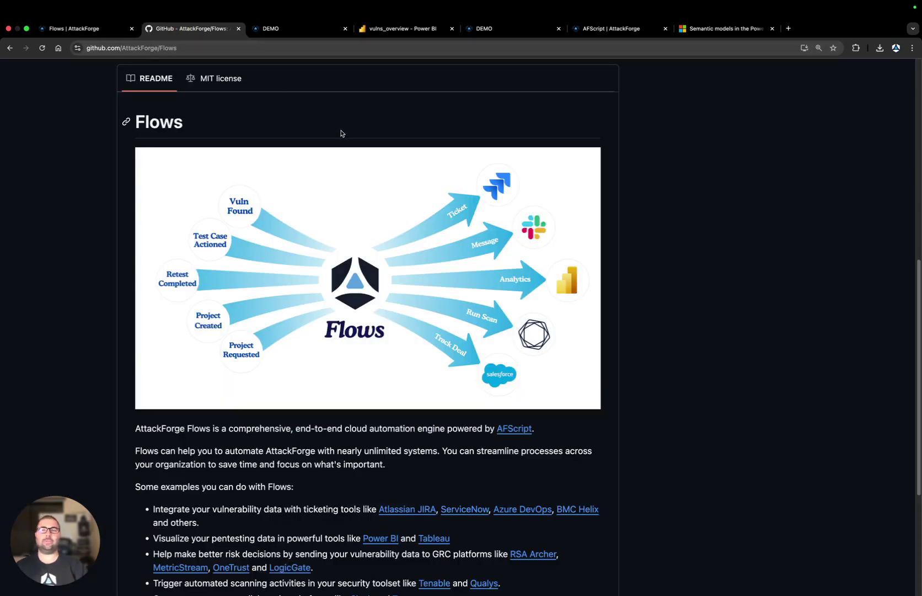
scroll(338, 143, up, 6)
click(159, 213)
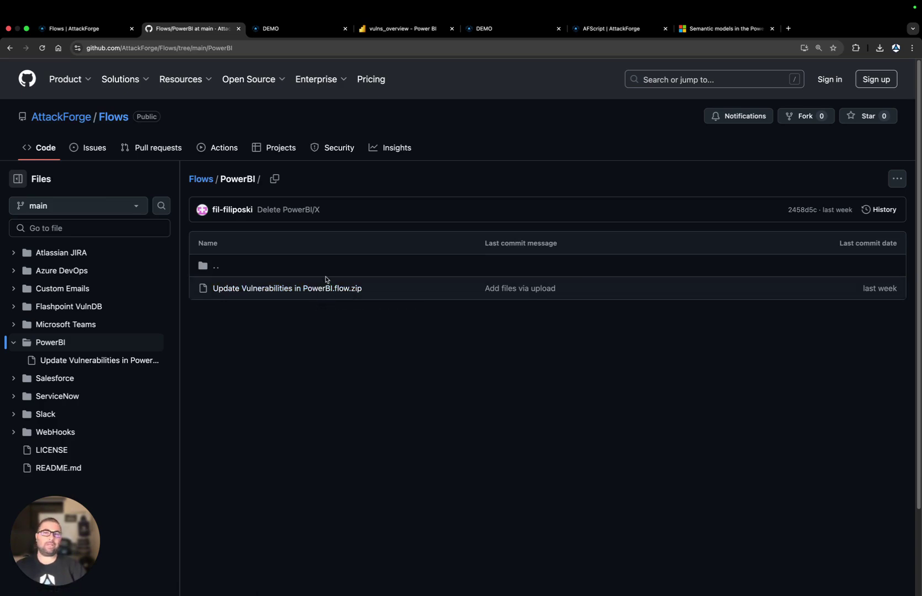
Step: Switch to the AttackForge demo site and examine the Send Vulnerability to PowerBI flow's name and trigger event in the Flows list
click(298, 32)
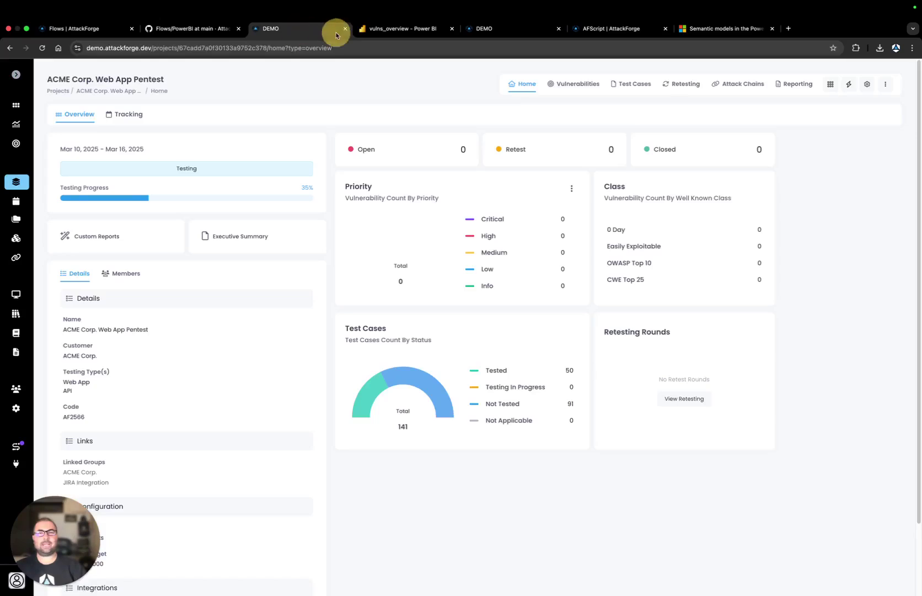
click(502, 29)
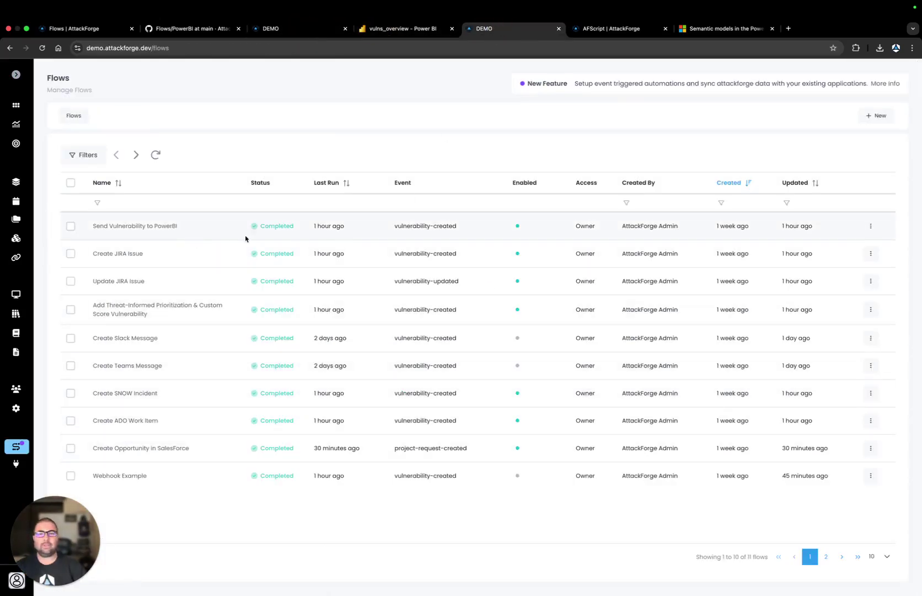
drag(176, 225, 88, 227)
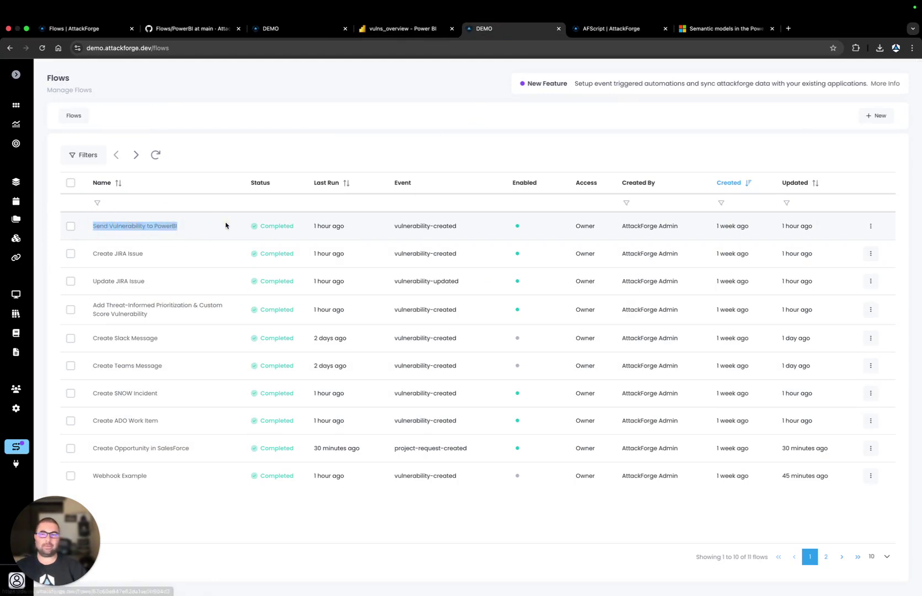
drag(395, 228, 449, 235)
click(456, 106)
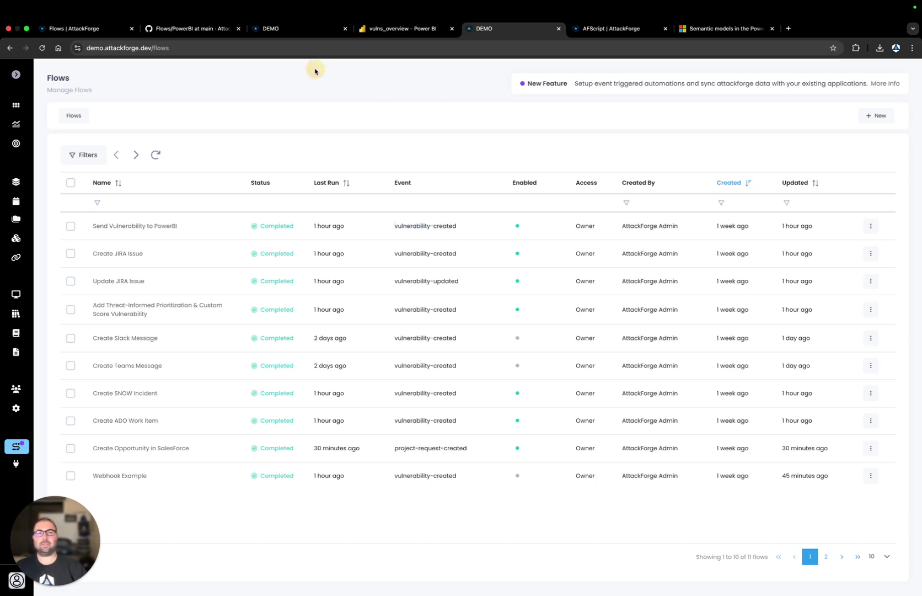
Step: Start a new vulnerability in the ACME Corp. Web App Pentest project using the Reflected Cross Site Scripting writeup
click(304, 39)
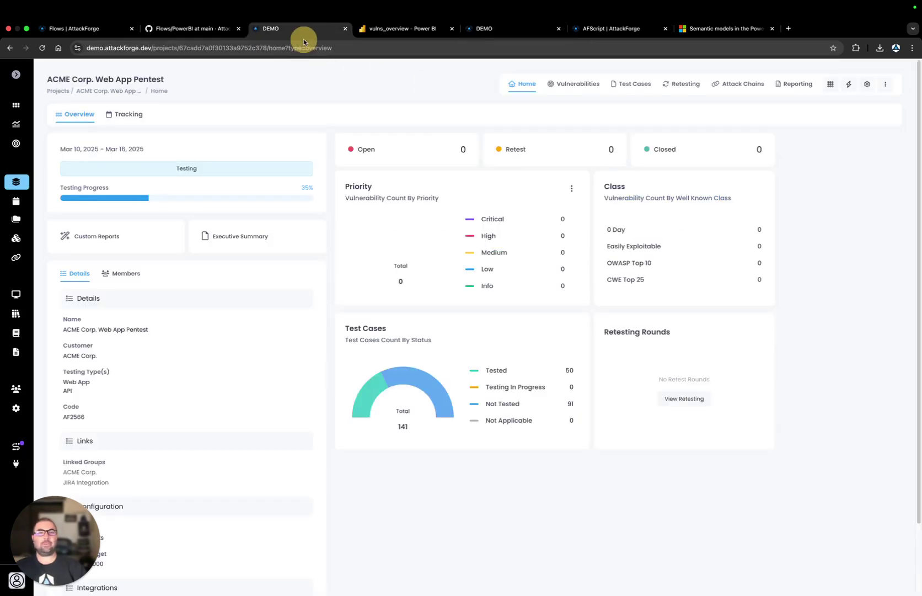
click(847, 89)
click(838, 102)
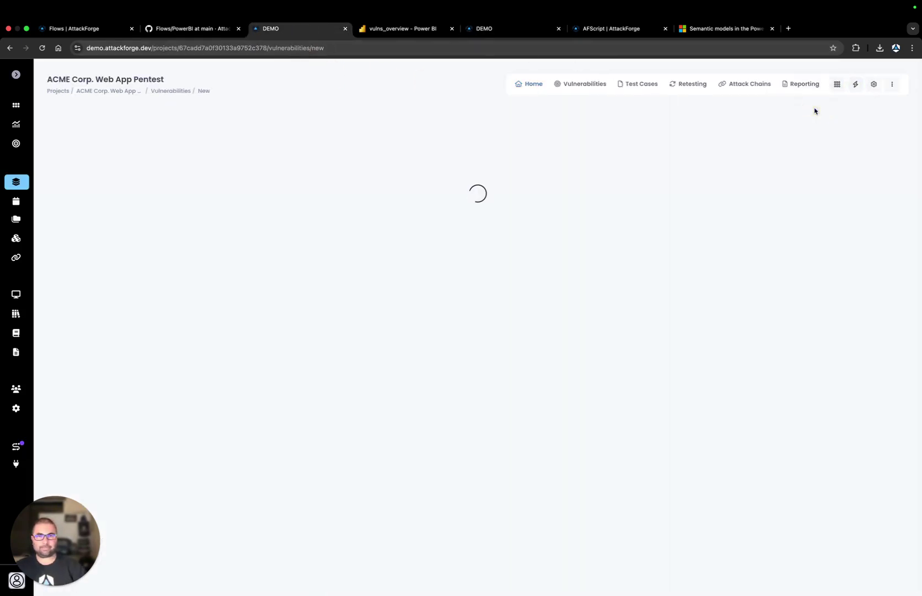
click(216, 182)
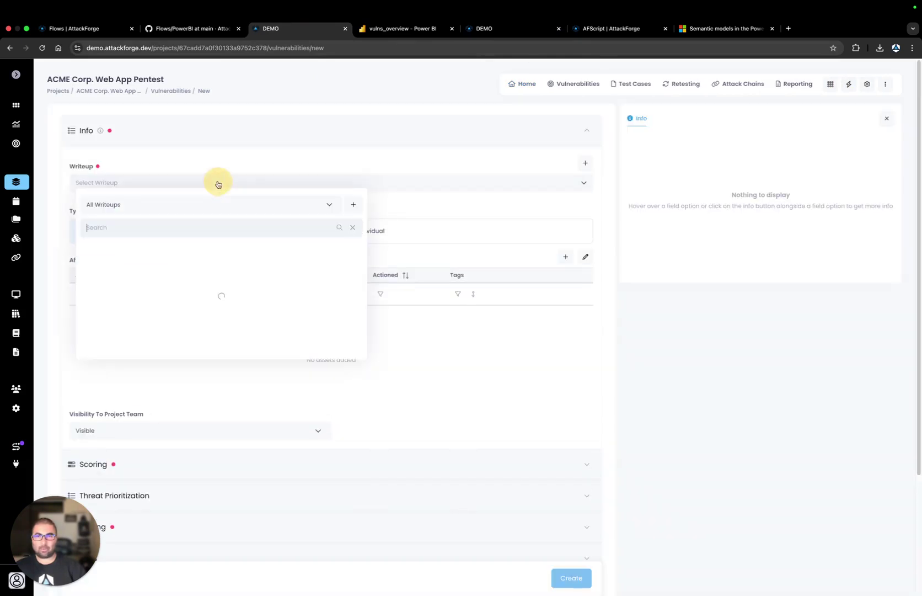
text(reflected cross)
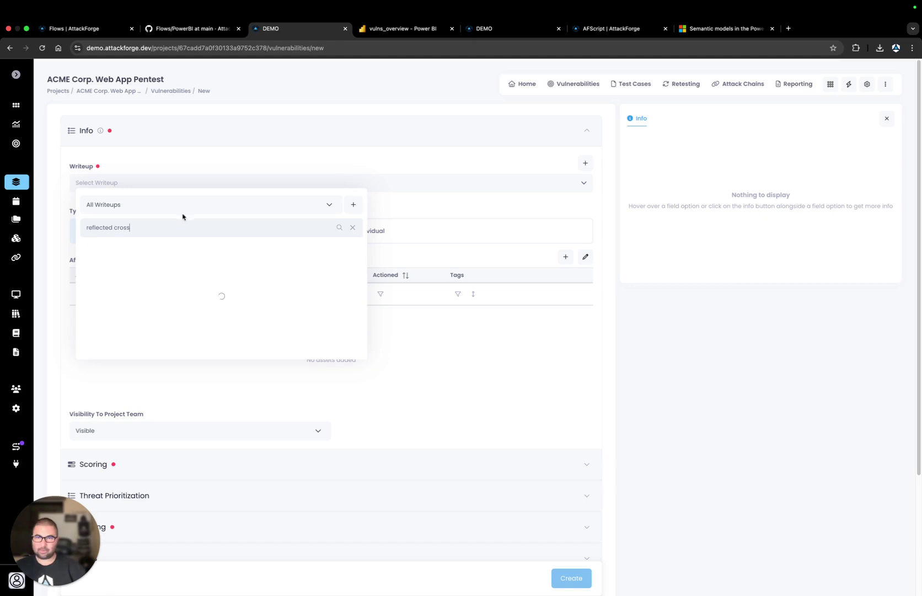
mouse_move(165, 251)
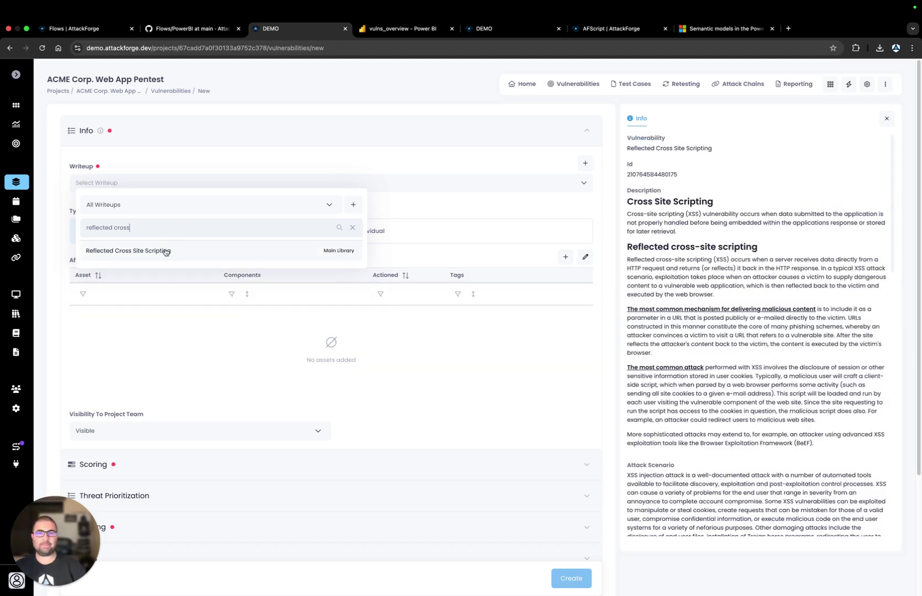
click(166, 251)
Step: Add bat-portal.attackforge.com and bat-api.attackforge.com as affected assets and create the vulnerability
click(564, 258)
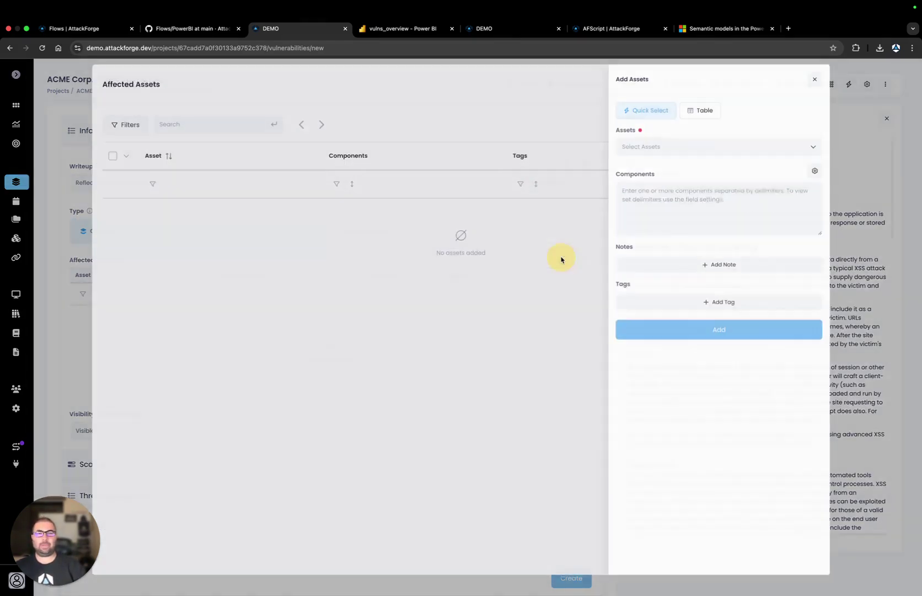
click(666, 156)
click(657, 203)
click(661, 225)
click(683, 344)
click(805, 89)
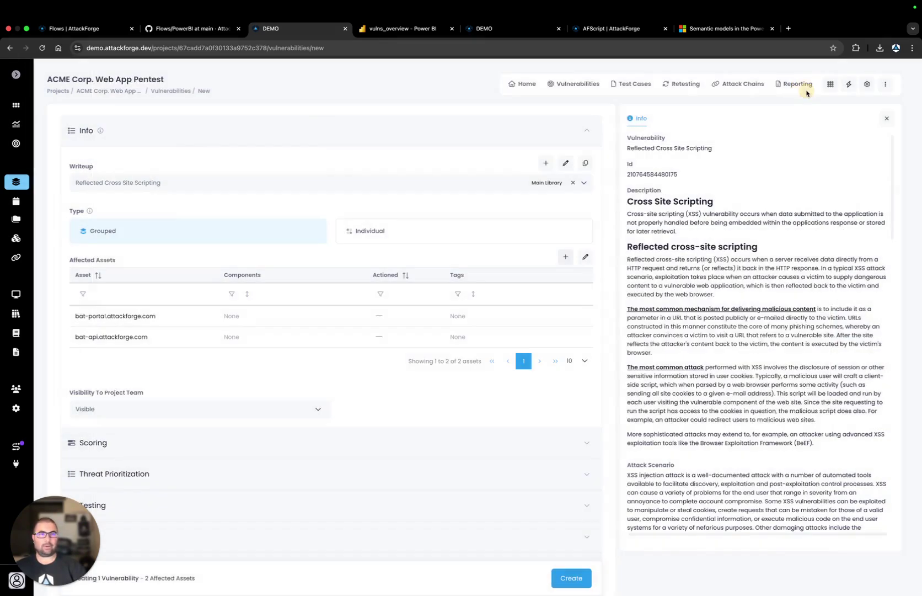
click(578, 562)
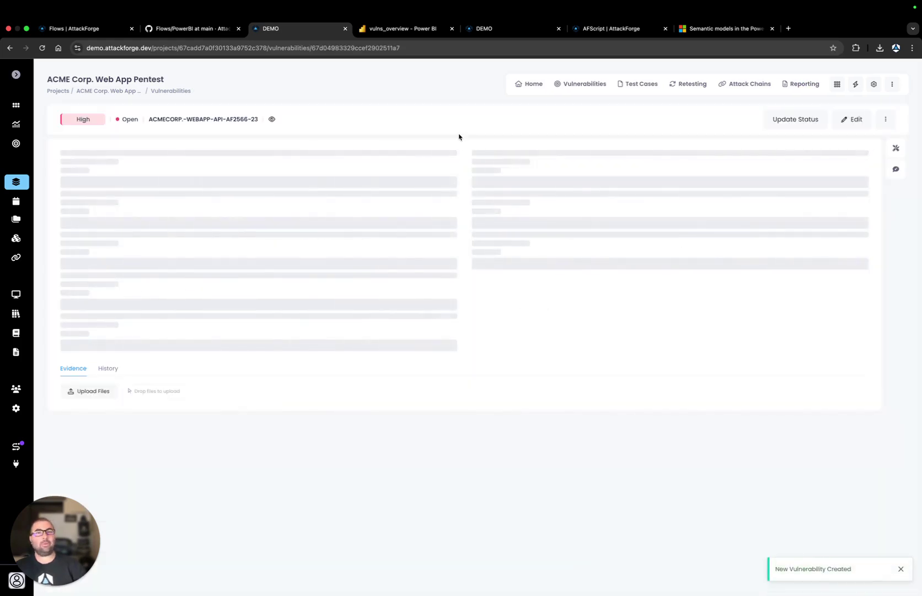
Step: Switch to the vulns_overview report in Power BI and reload it to check the vulnerability counts by priority
click(409, 29)
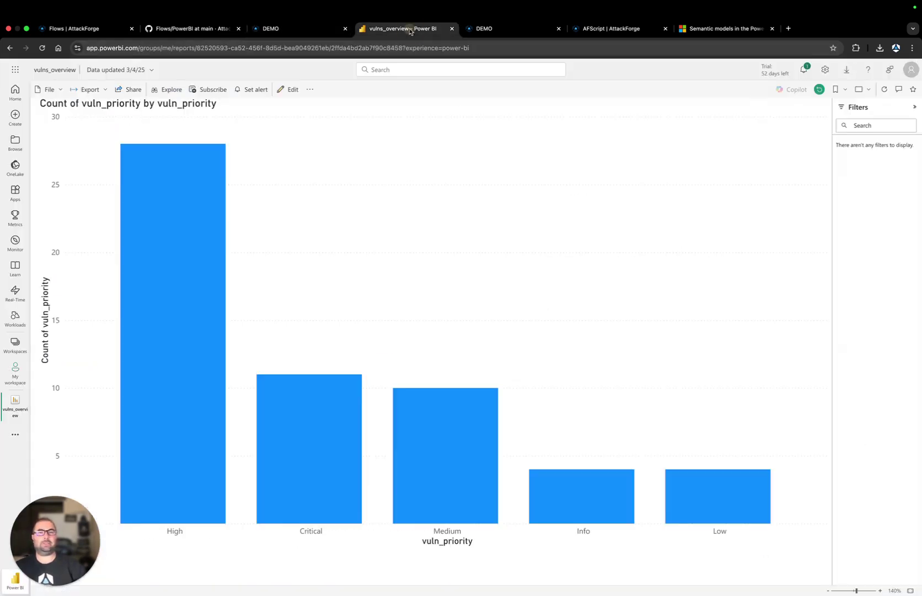
click(546, 46)
key(Return)
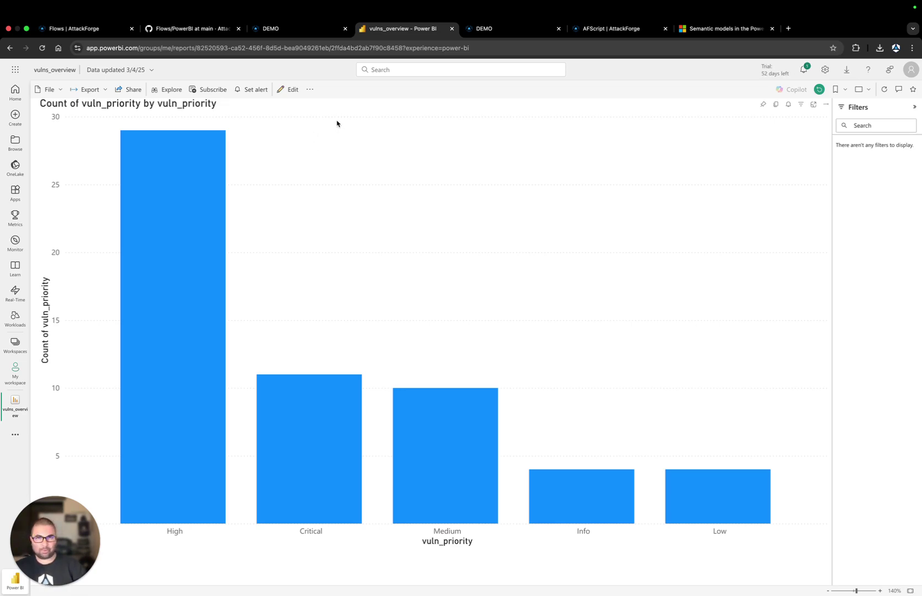
Step: Return to the AttackForge Flows list and open the most recent run of the Send Vulnerability to PowerBI flow
click(496, 29)
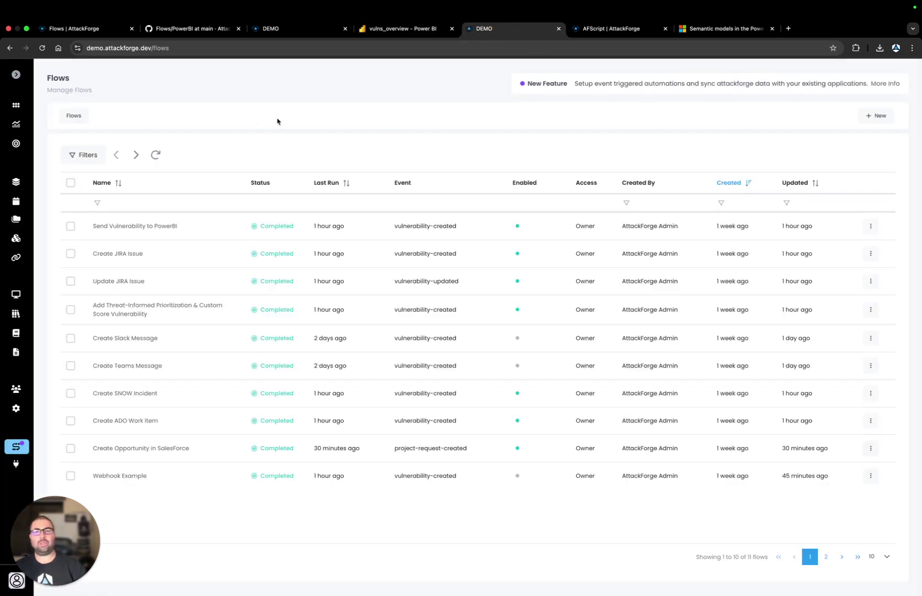
click(16, 74)
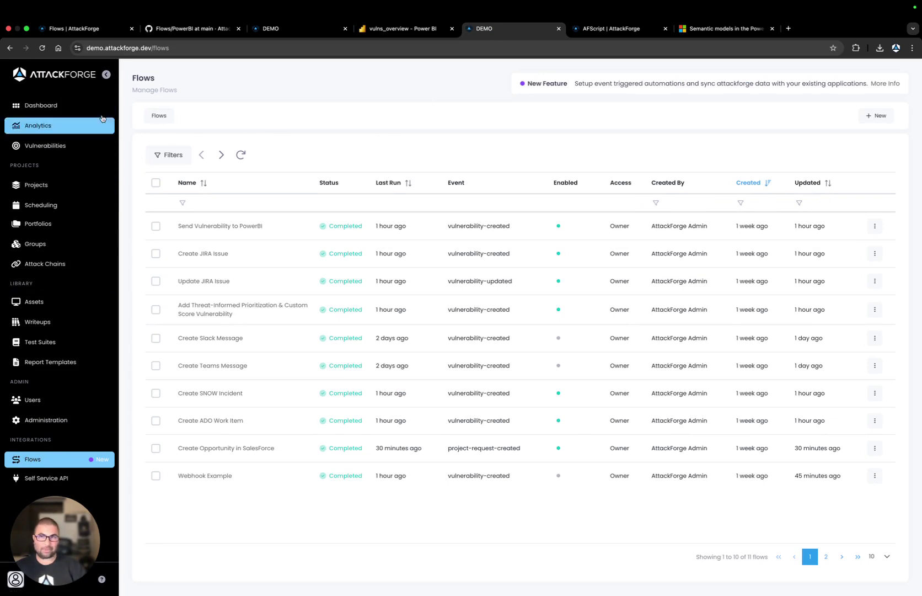
click(105, 74)
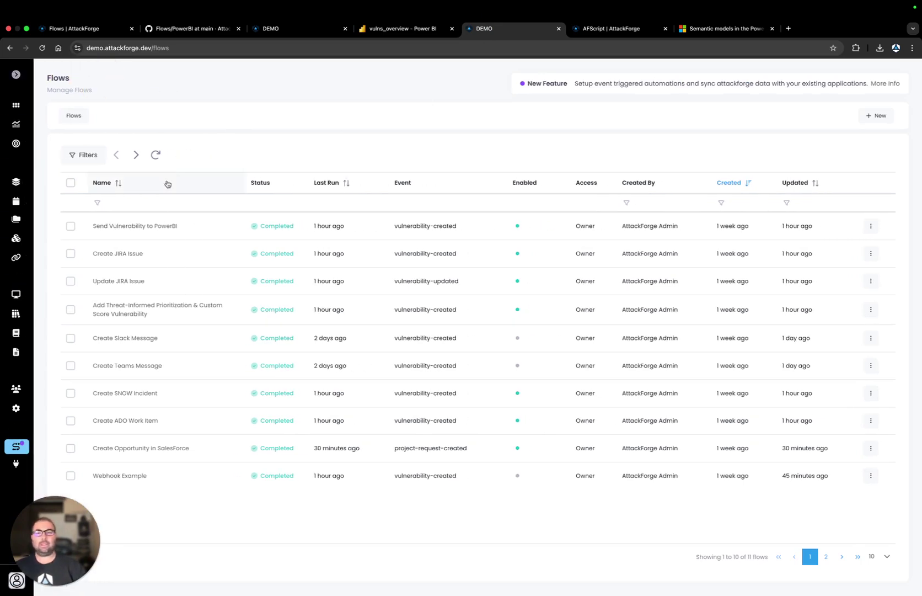
click(161, 227)
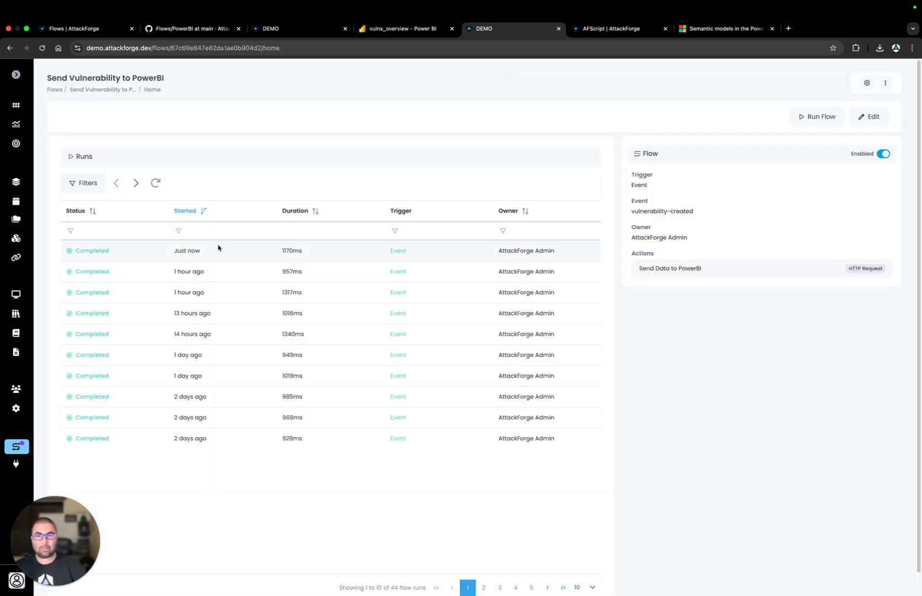
mouse_move(179, 254)
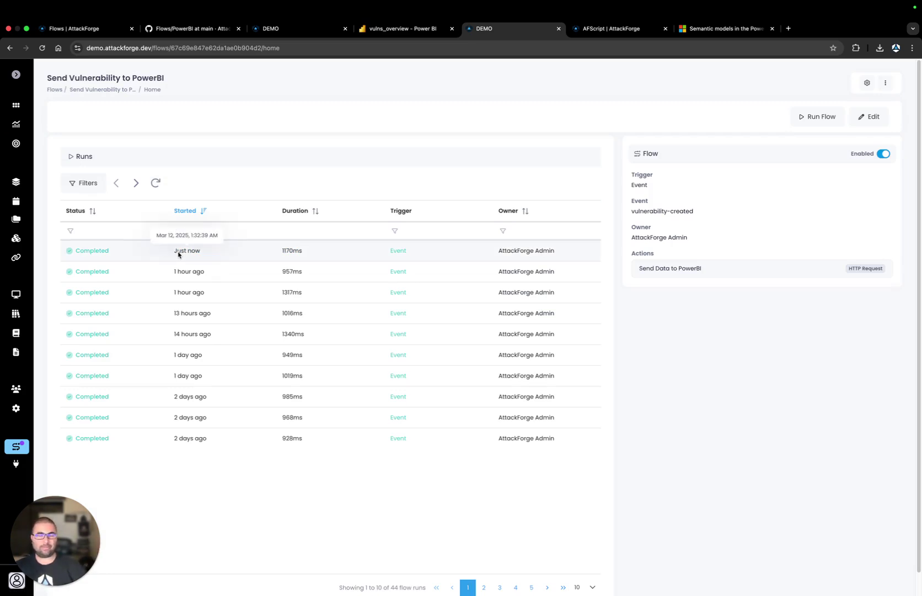
click(134, 255)
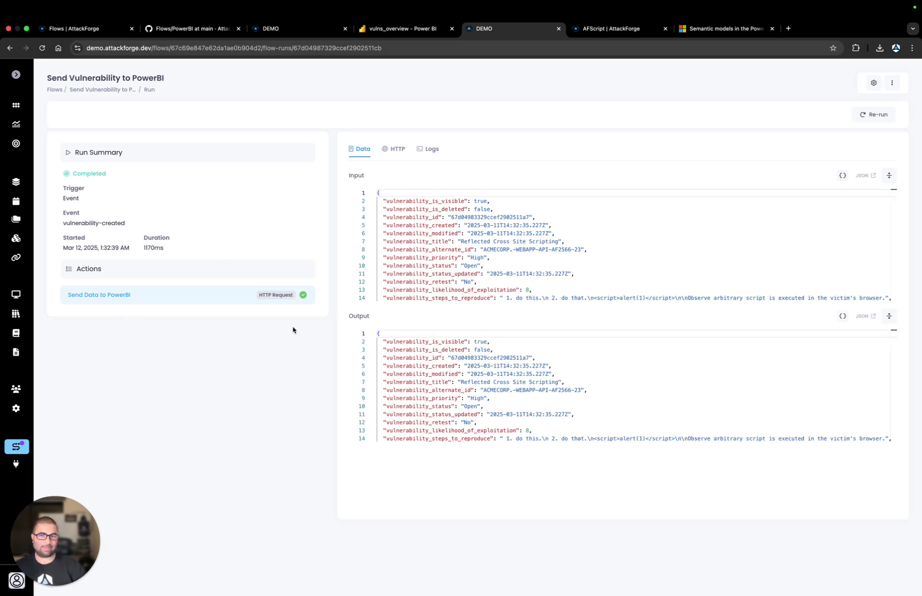
Step: Read through the vulnerability input data received by the flow run's Send Data to PowerBI action
scroll(470, 266, down, 6)
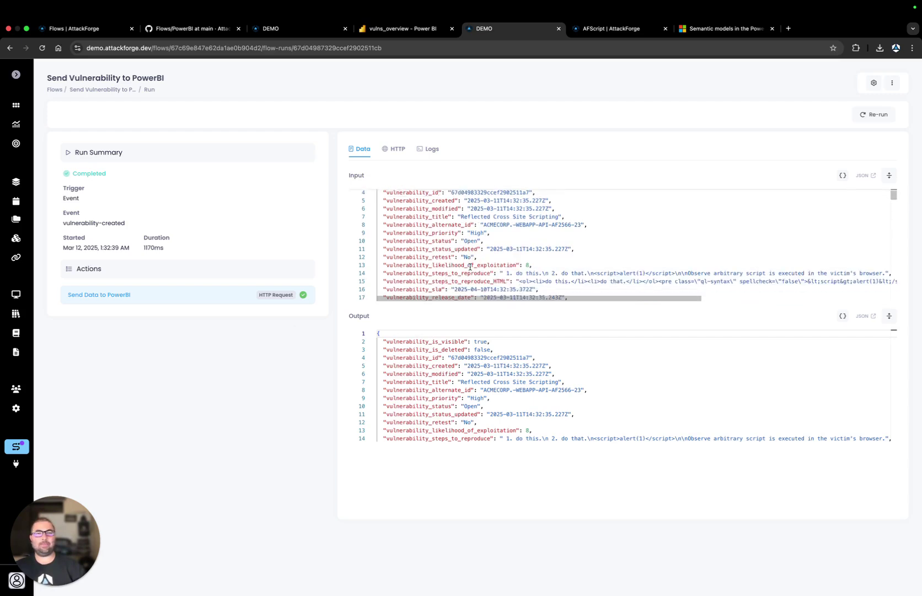
scroll(470, 267, down, 15)
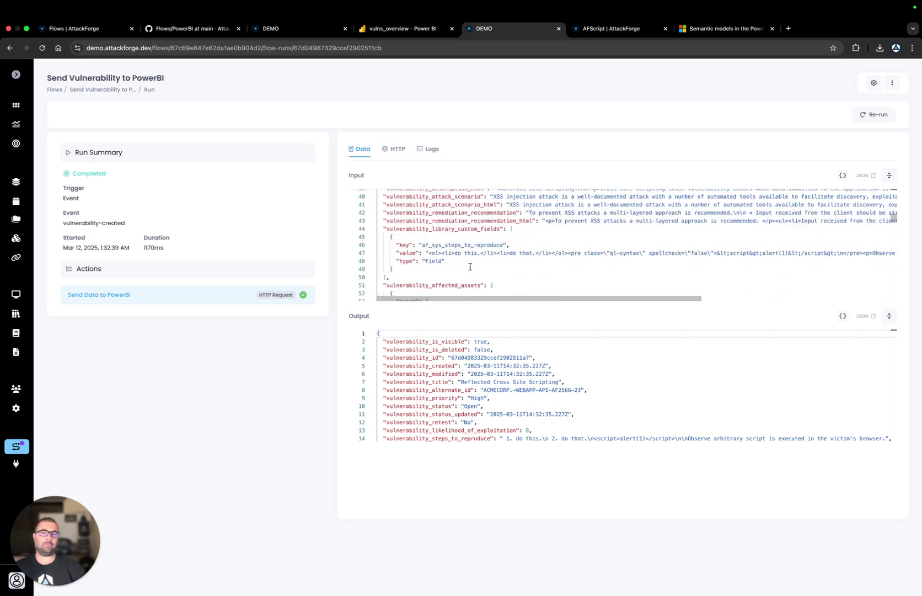
scroll(470, 266, up, 20)
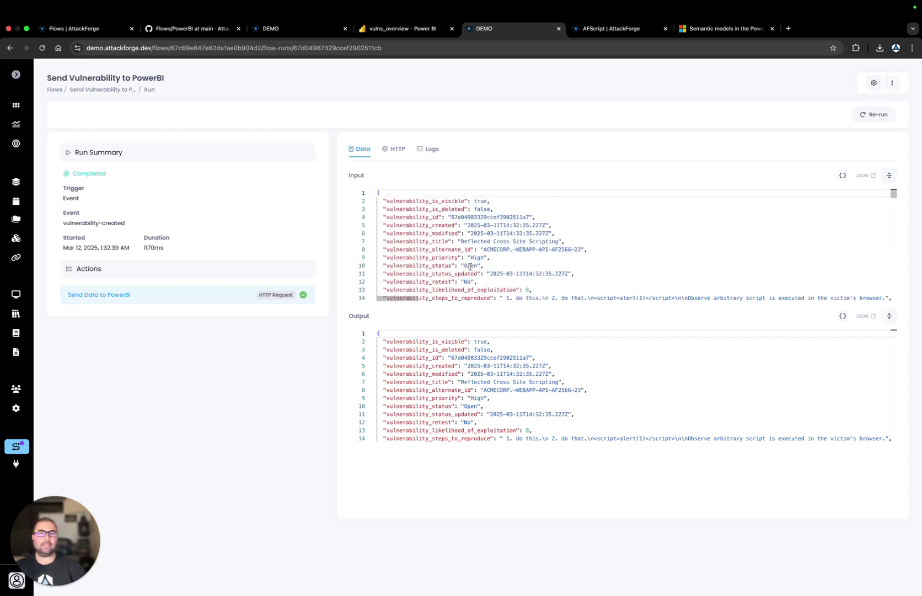
Step: Inspect the action's HTTP request body, request headers, response headers and response body, plus its execution logs
click(395, 150)
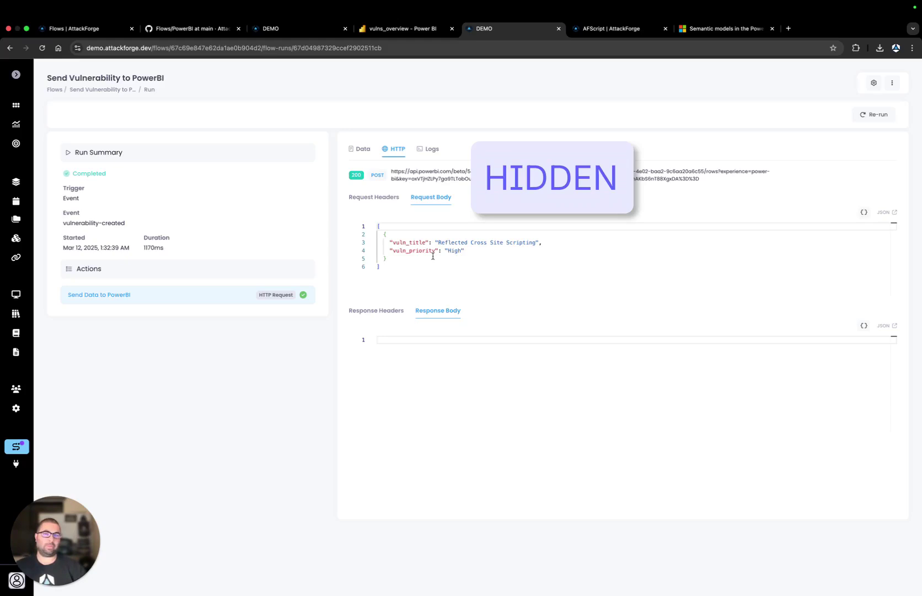
click(386, 202)
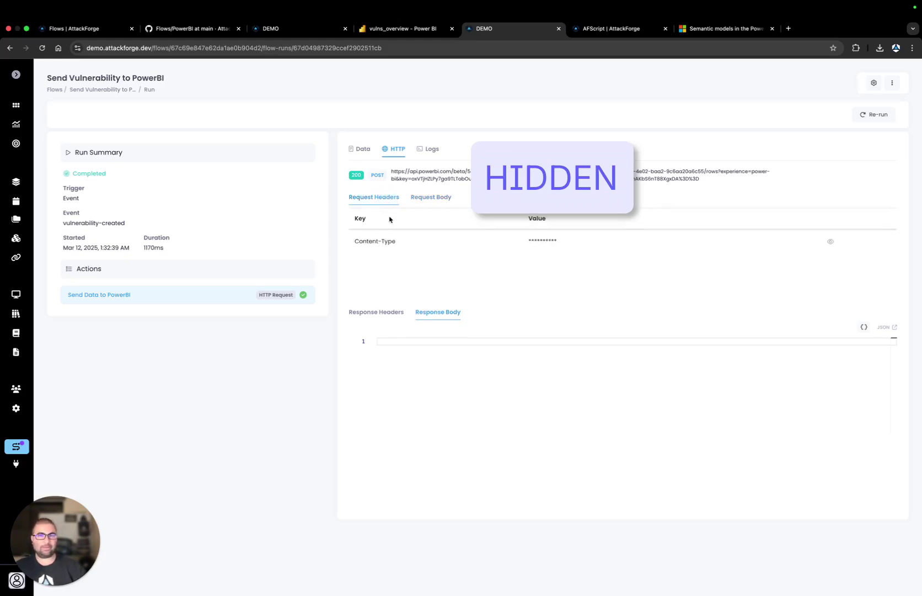
click(388, 313)
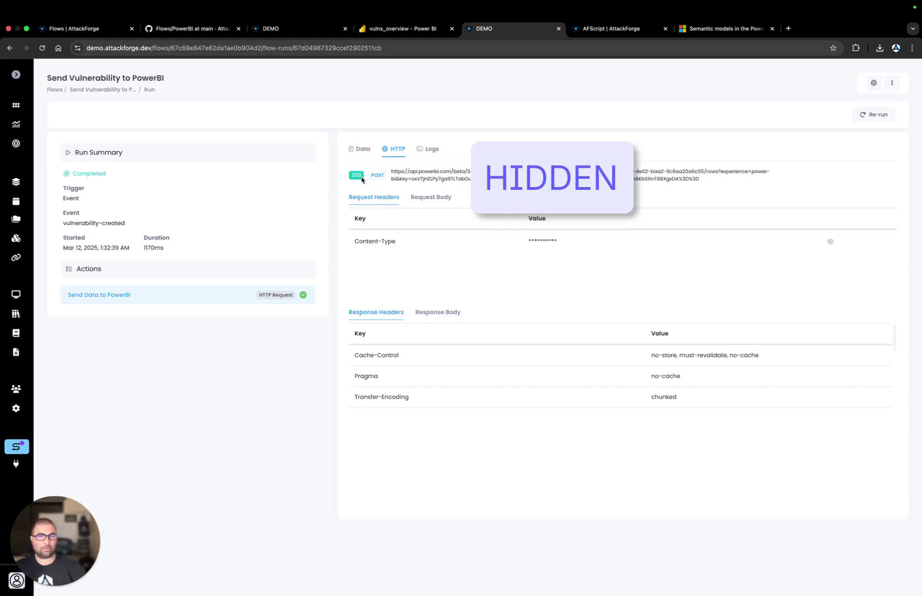
click(425, 318)
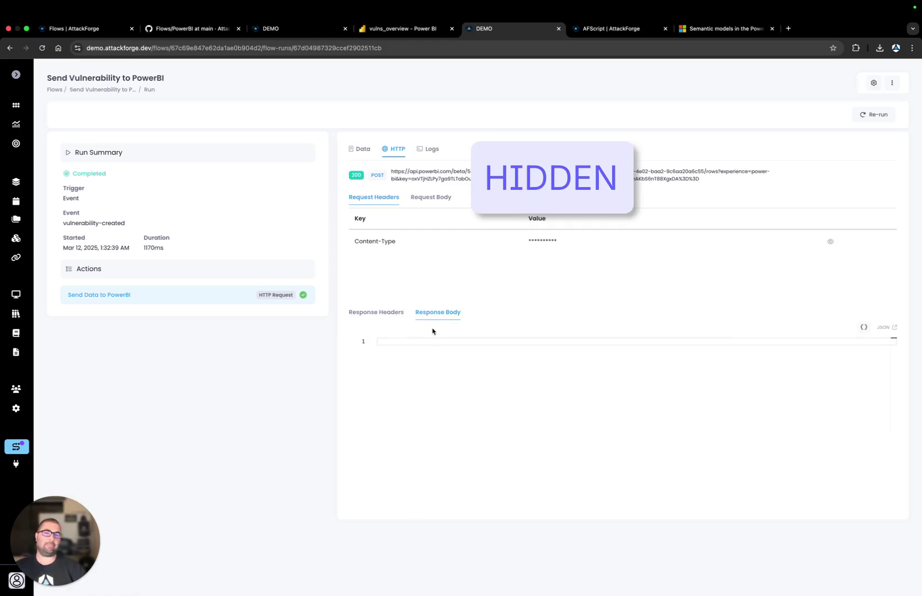
click(394, 312)
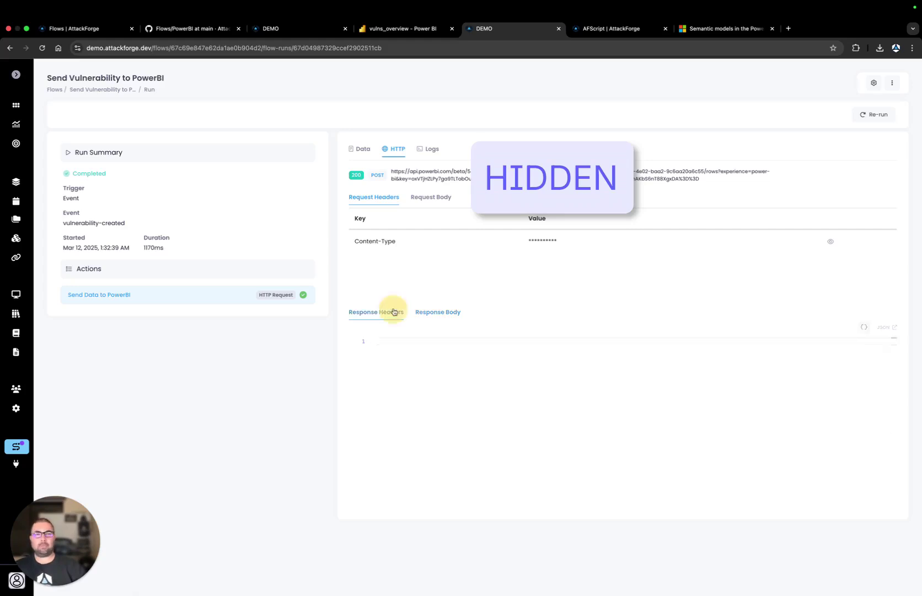
click(433, 151)
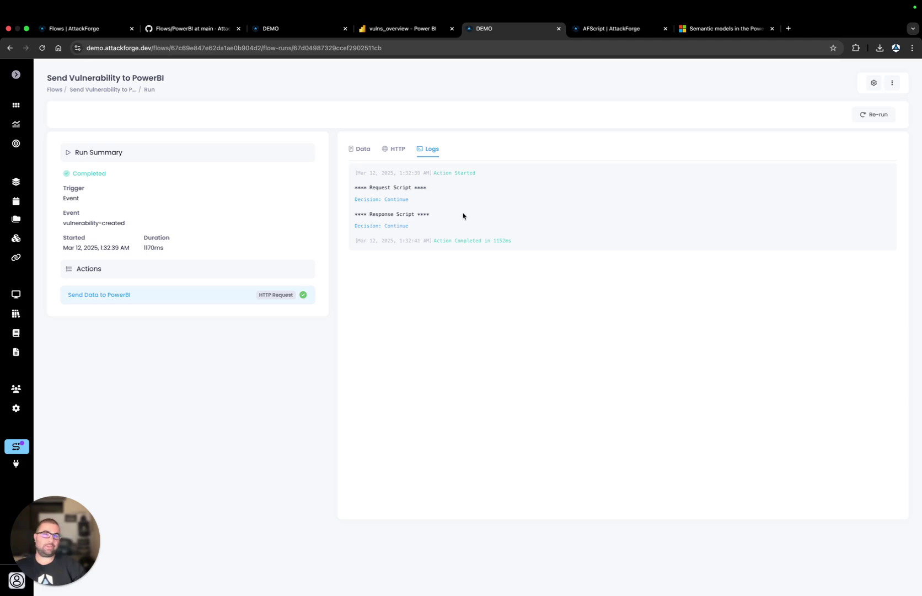
Step: Return to the Send Vulnerability to PowerBI flow's home page and open the flow for editing
click(115, 90)
click(872, 117)
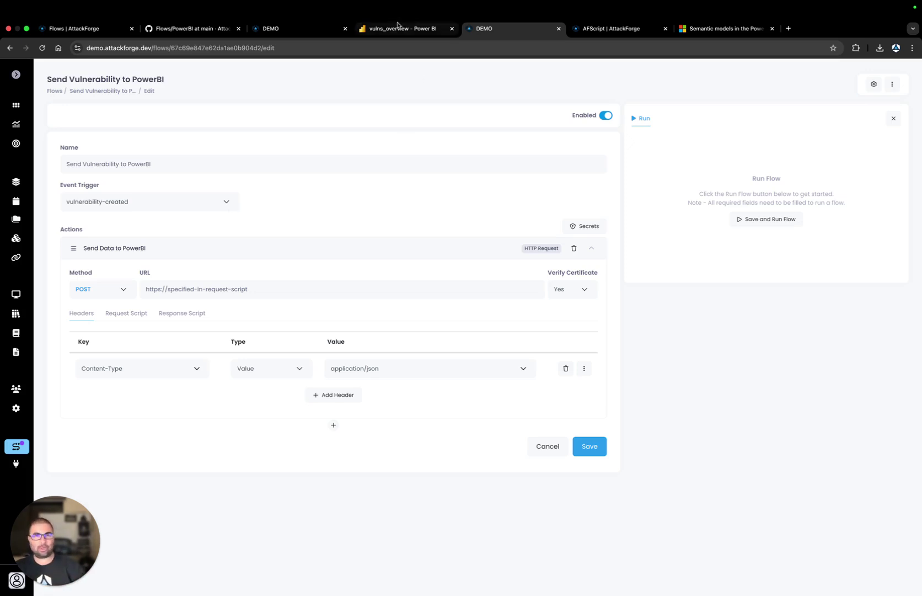
Step: Consult the Power BI vulns_overview report, the Microsoft article on semantic models and the ACME Corp. vulnerability, returning to the flow editor
click(431, 29)
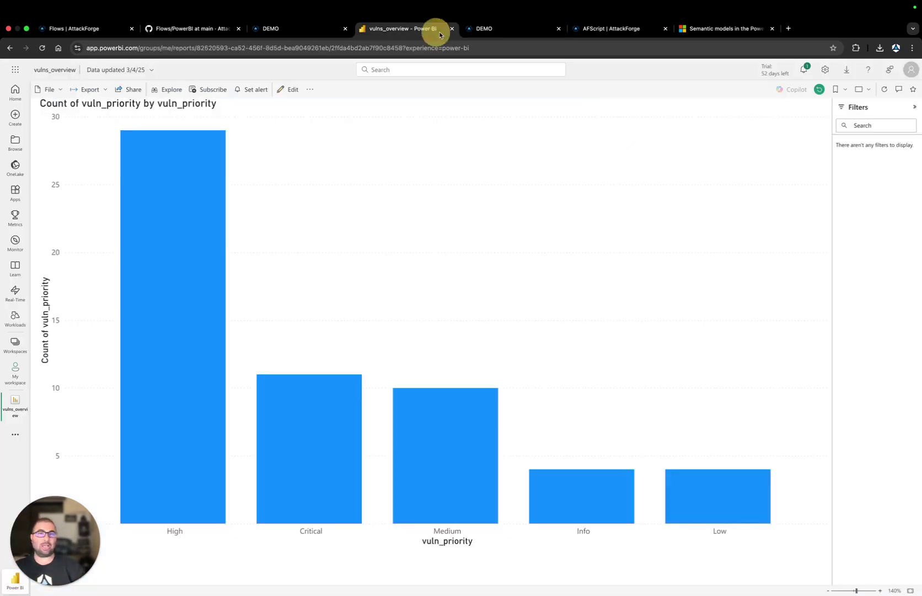
click(487, 30)
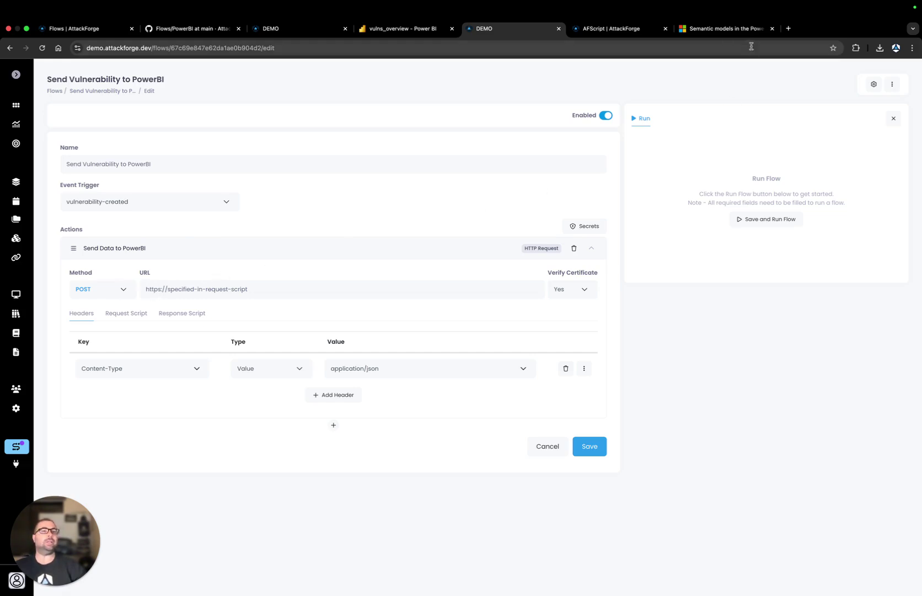
click(696, 31)
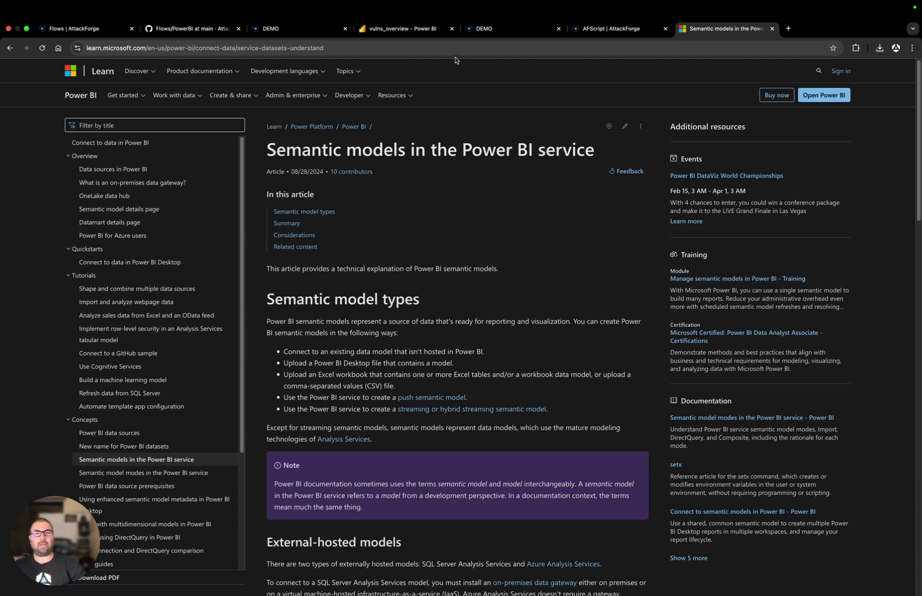
click(298, 31)
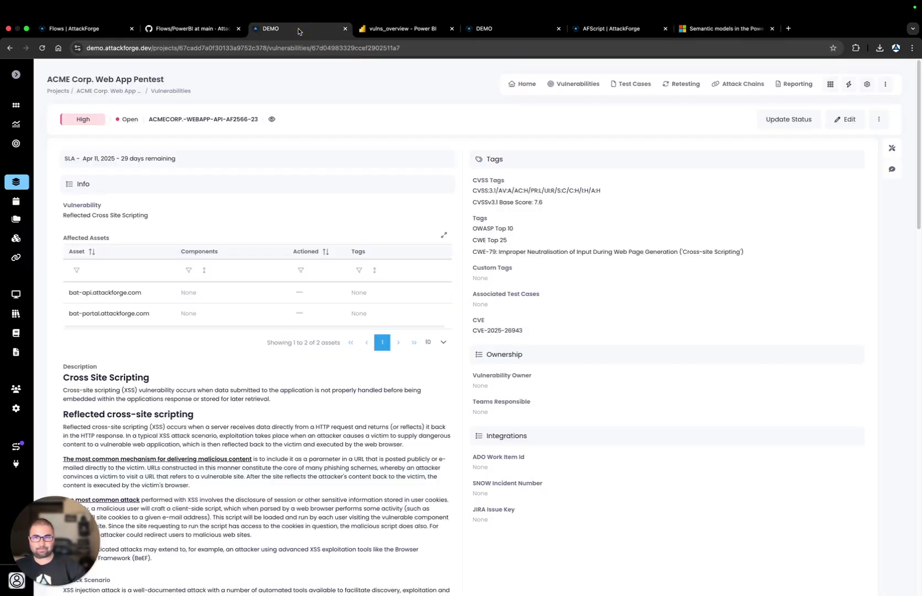
click(488, 29)
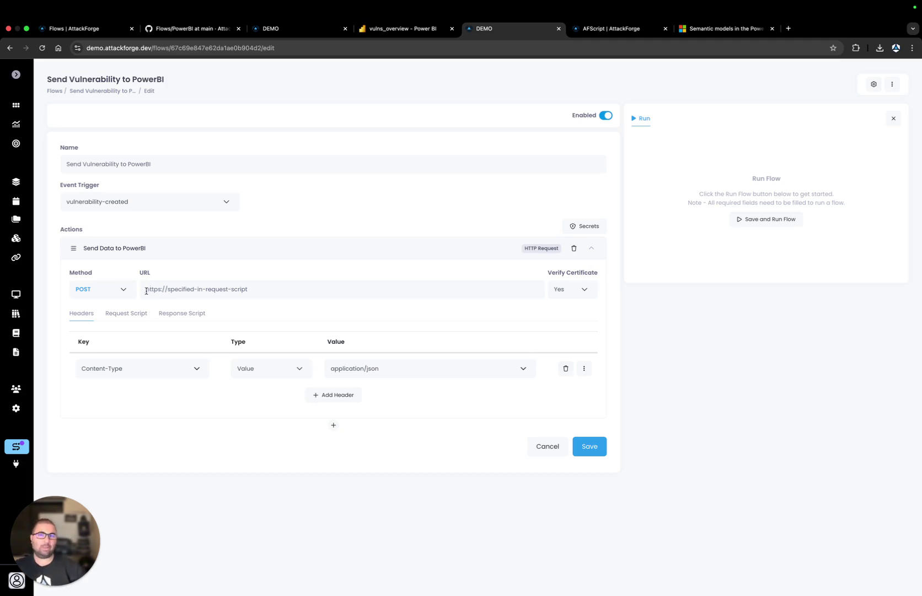
Step: Open the Send Data to PowerBI request script in the full editor and inspect its complete URL and the secrets available to it
click(132, 316)
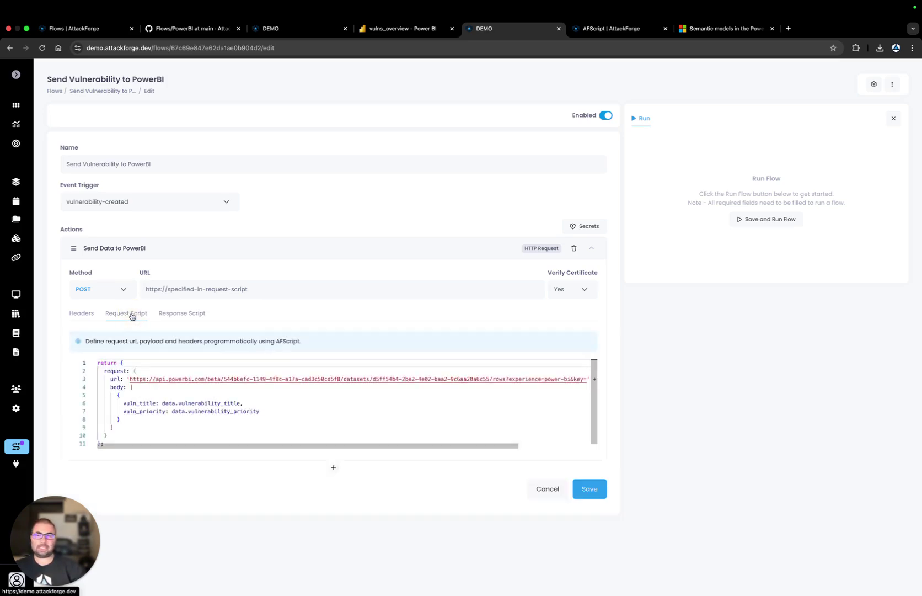
click(184, 387)
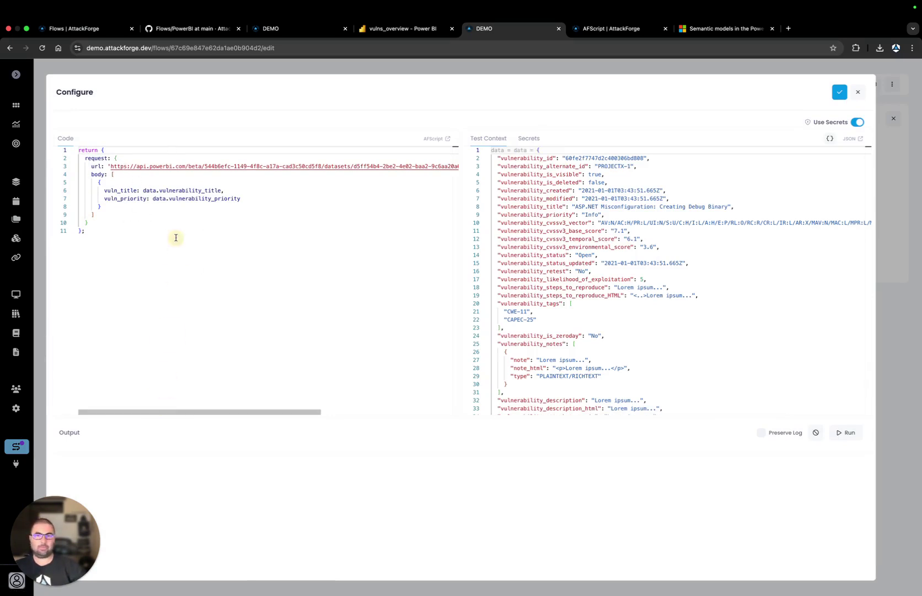
drag(247, 412, 409, 411)
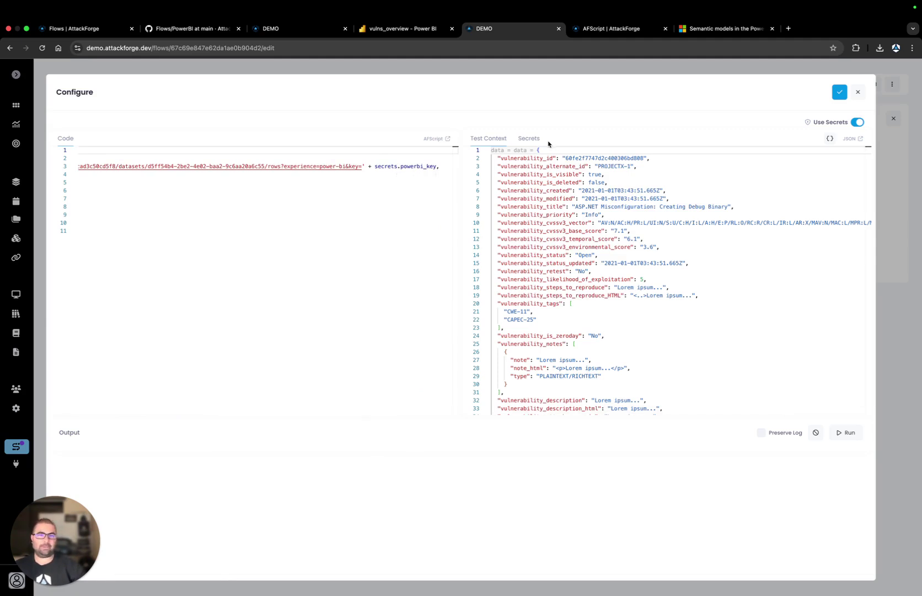
click(529, 139)
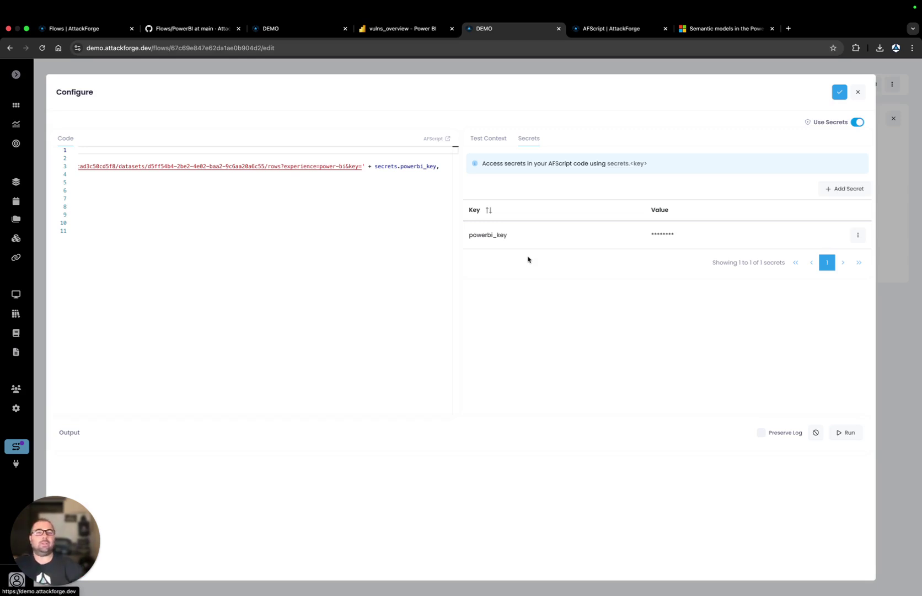
mouse_move(407, 415)
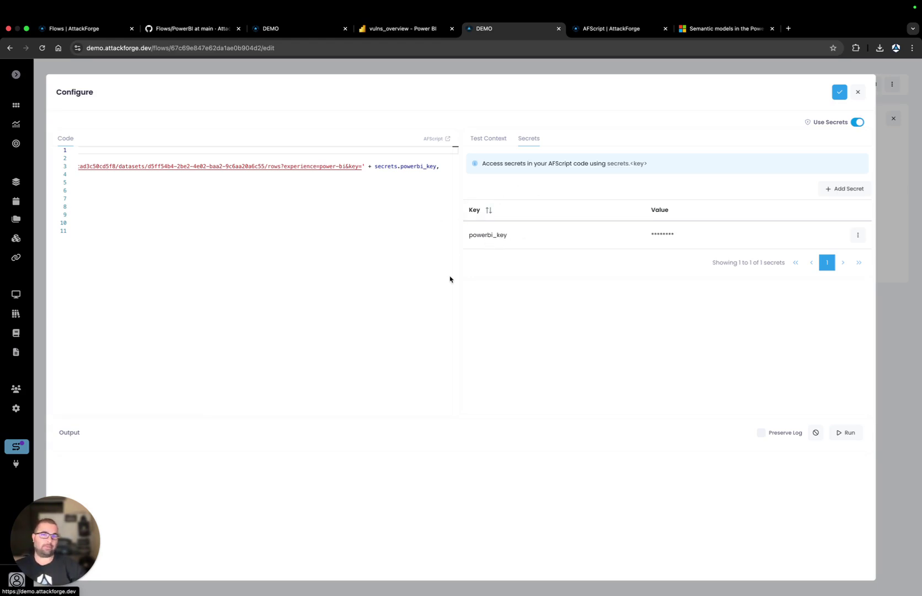
drag(381, 411, 208, 404)
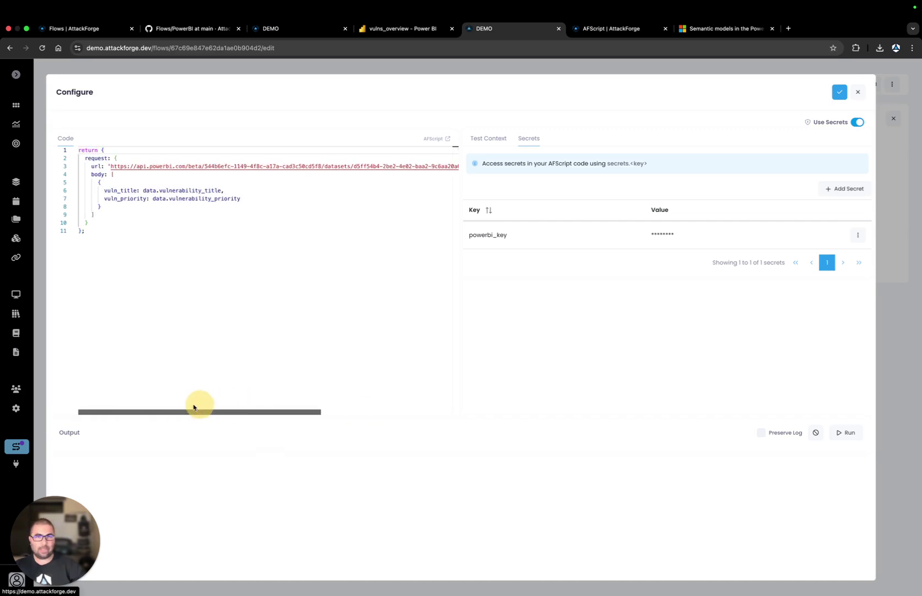
Step: Read through the sample vulnerability data in the request script's test context, from the first field to the last and back
click(497, 142)
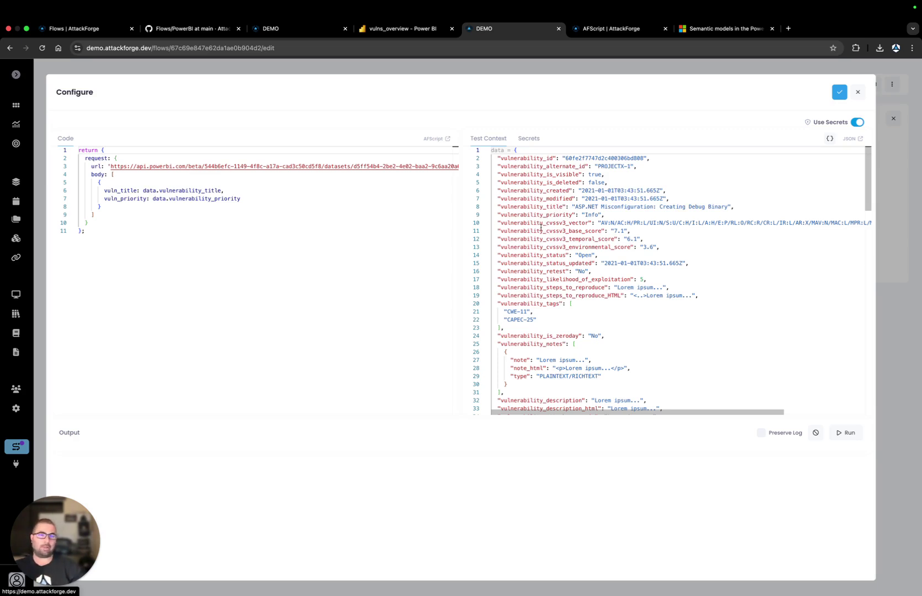
scroll(541, 227, down, 5)
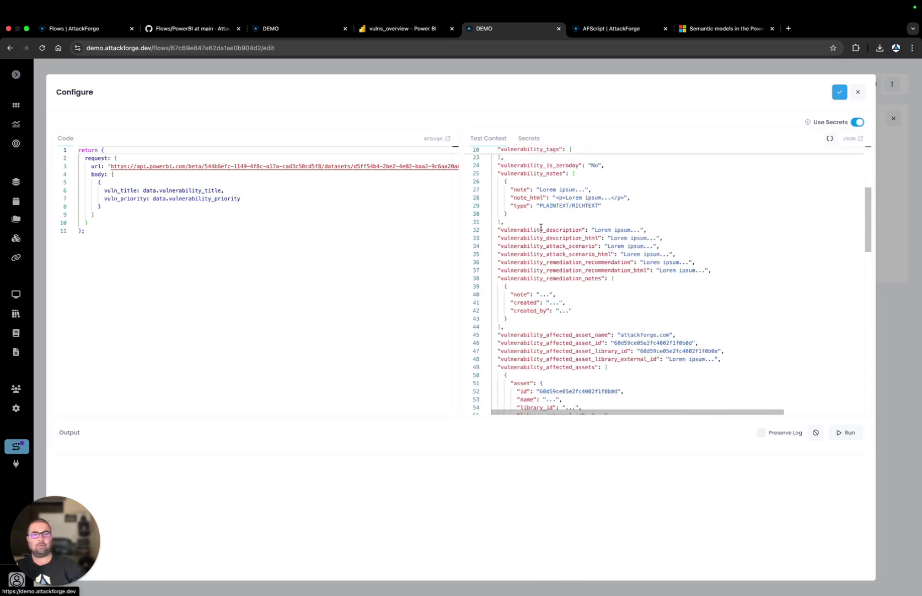
scroll(541, 227, down, 3)
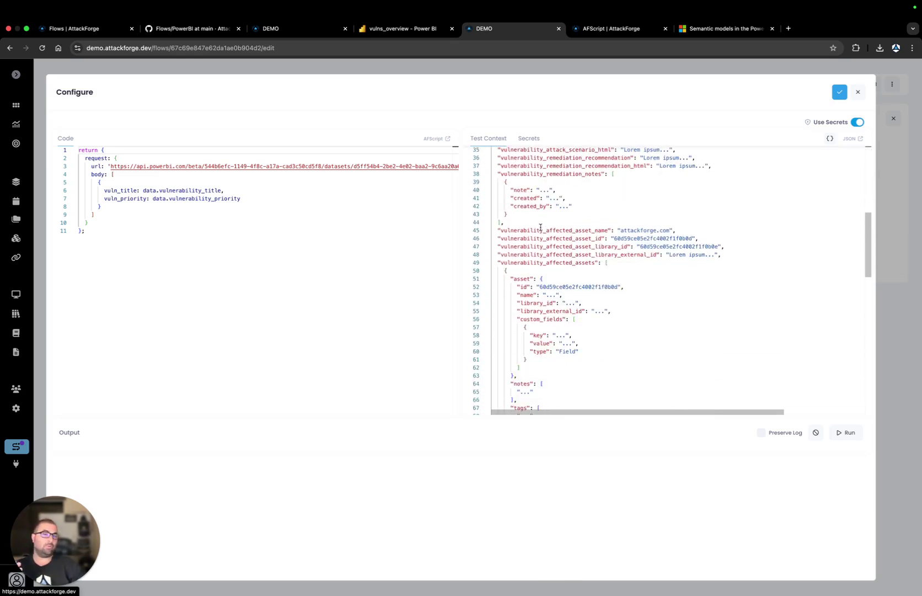
scroll(540, 228, down, 6)
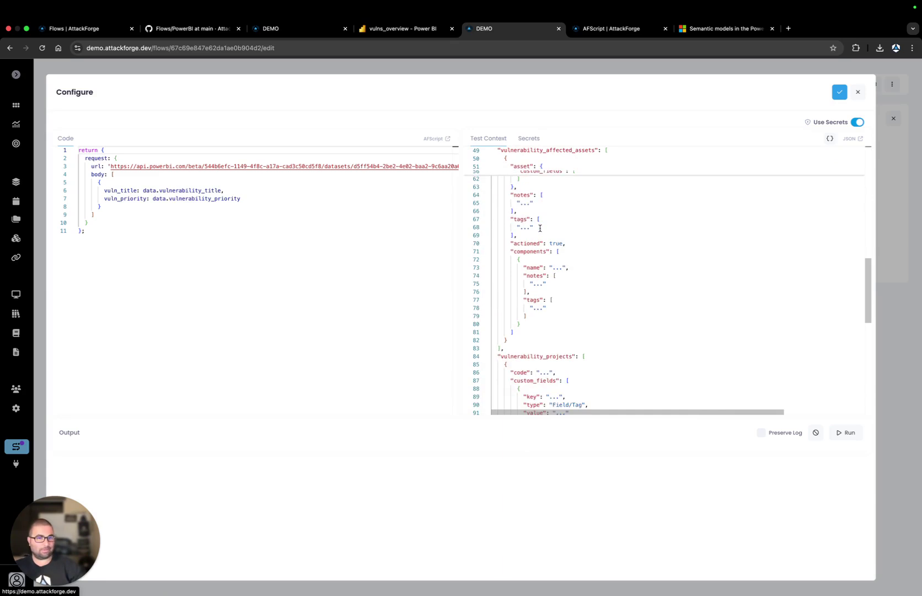
scroll(540, 228, down, 5)
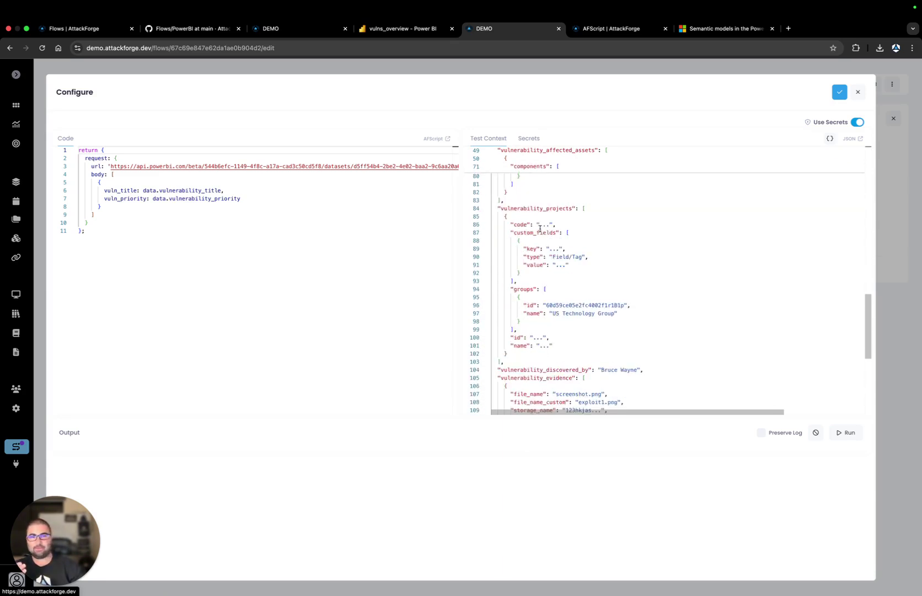
scroll(540, 228, down, 6)
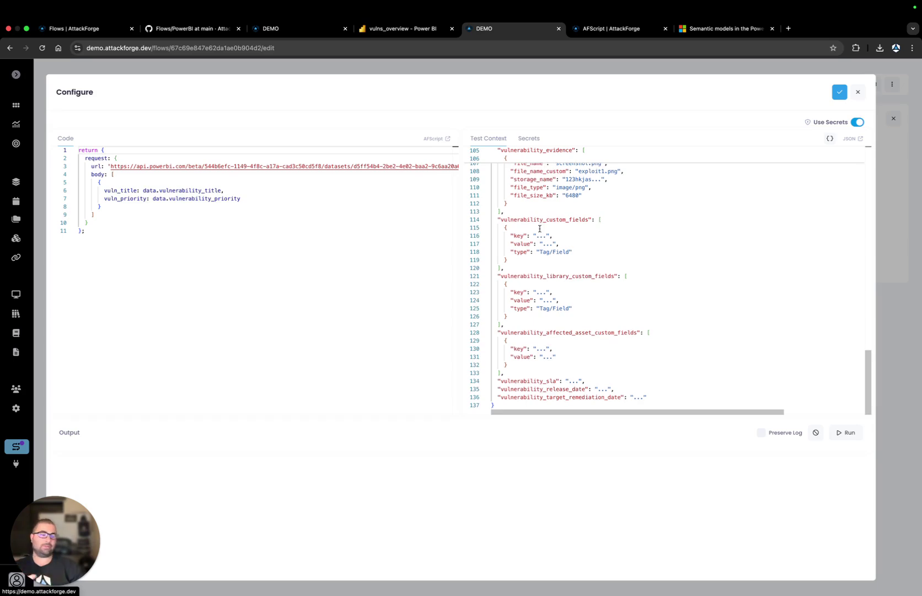
scroll(540, 228, up, 12)
scroll(540, 229, up, 14)
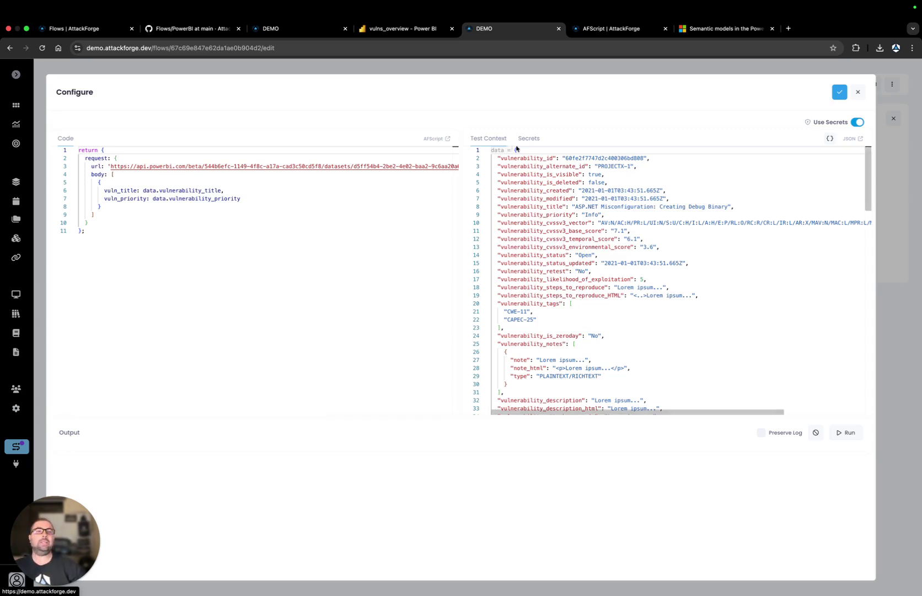
Step: Check the AFScript documentation page, and examine the request script's request, url, body and vuln_title entries
click(607, 33)
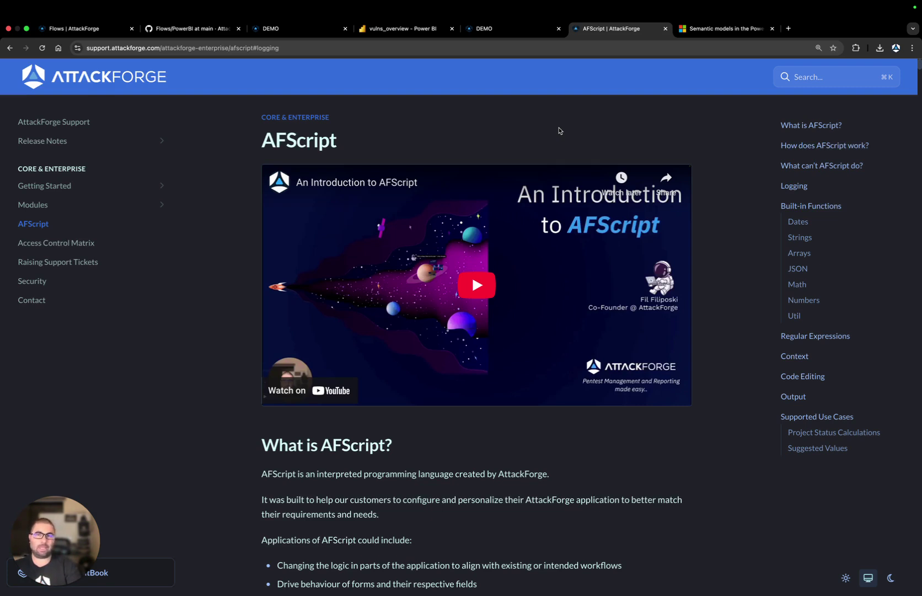
click(503, 29)
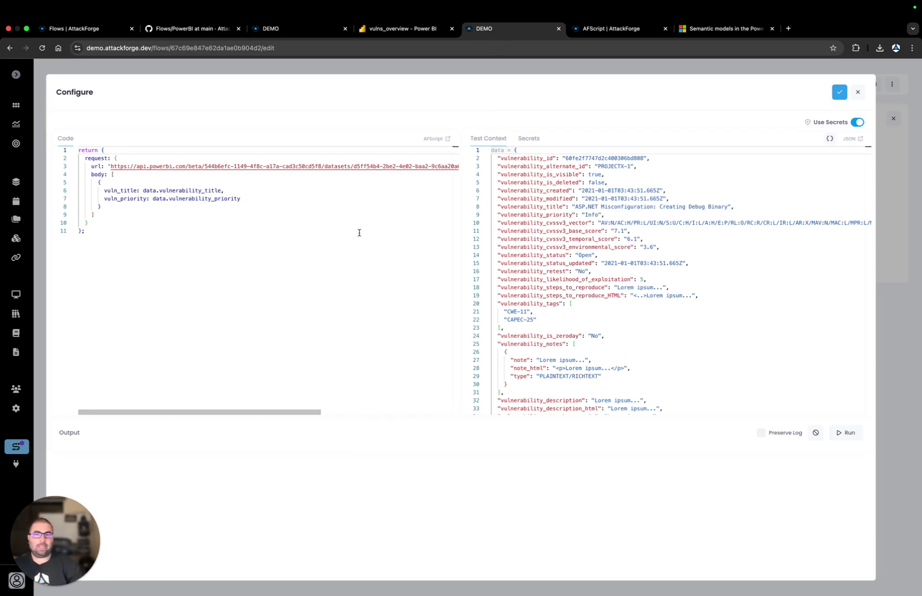
click(181, 238)
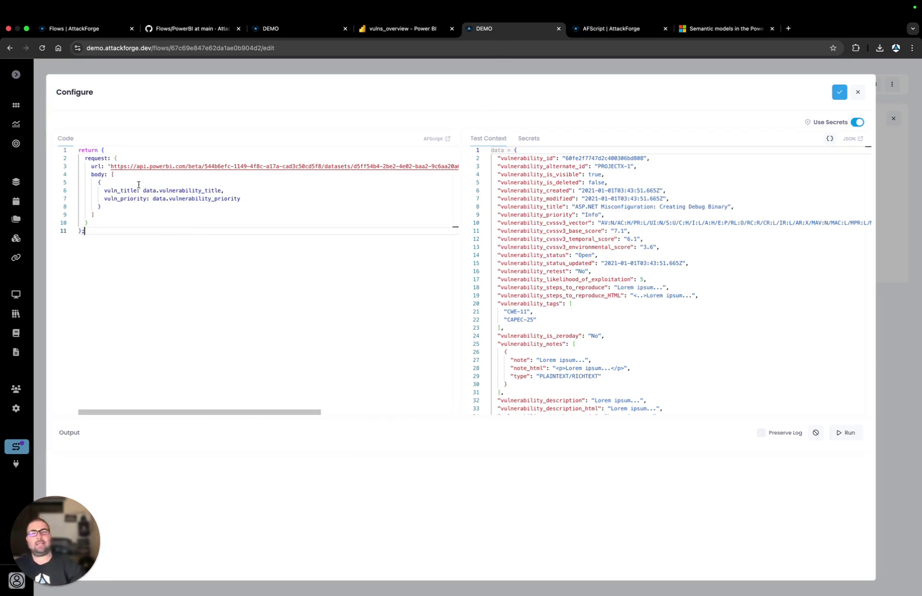
double_click(97, 158)
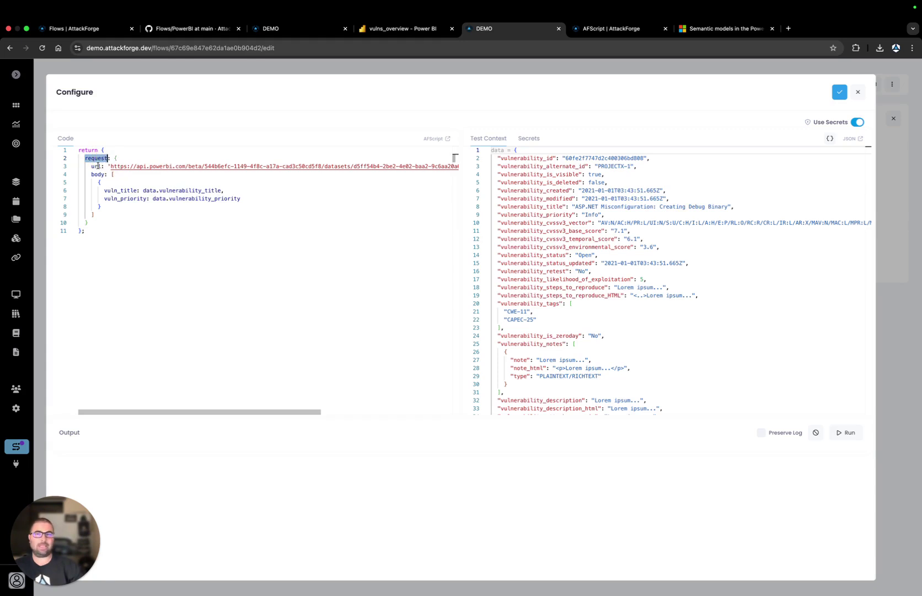
double_click(97, 166)
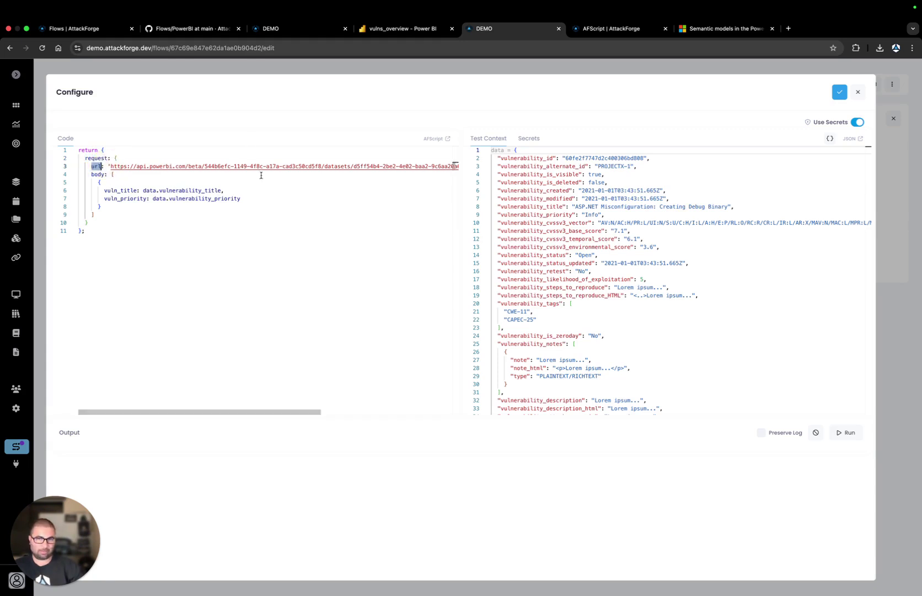
double_click(95, 174)
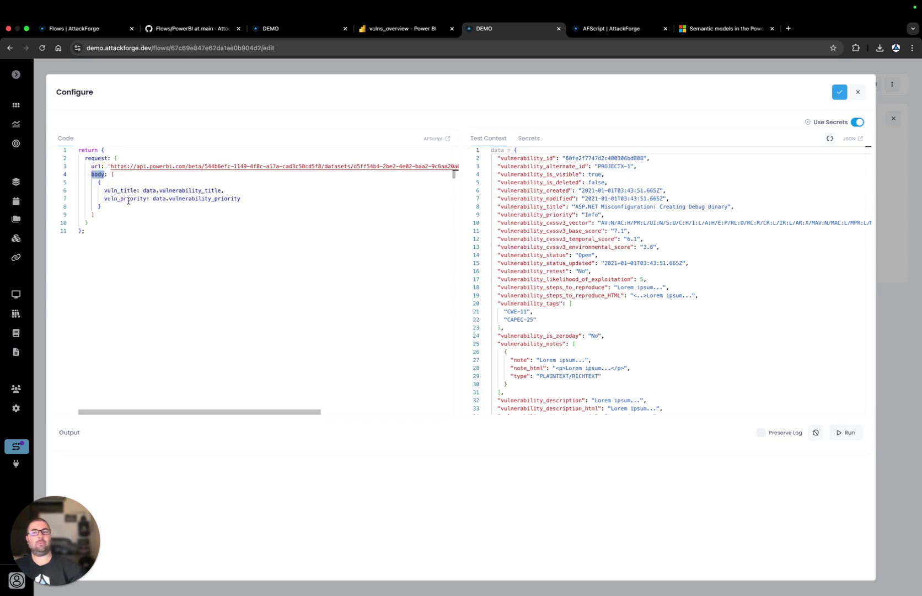
click(110, 215)
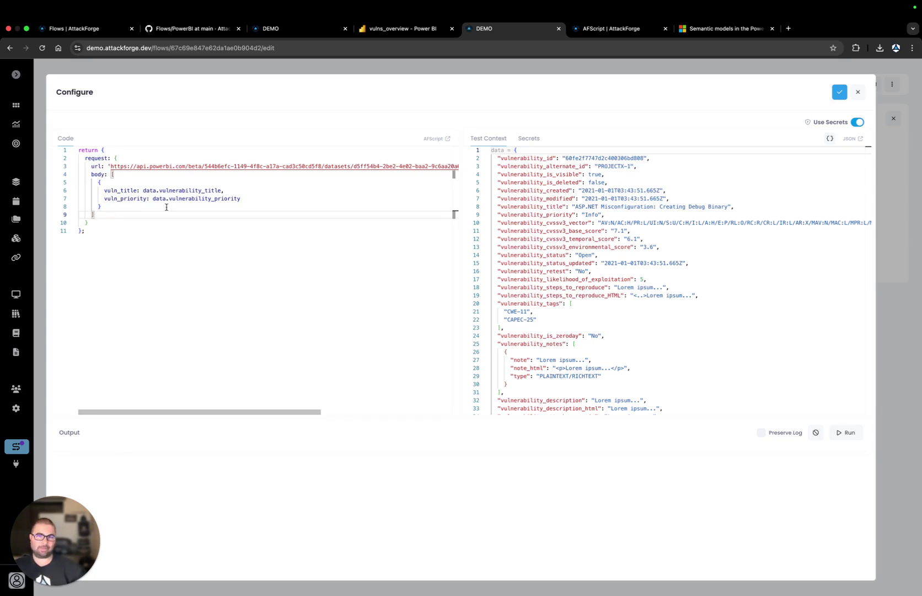
double_click(125, 190)
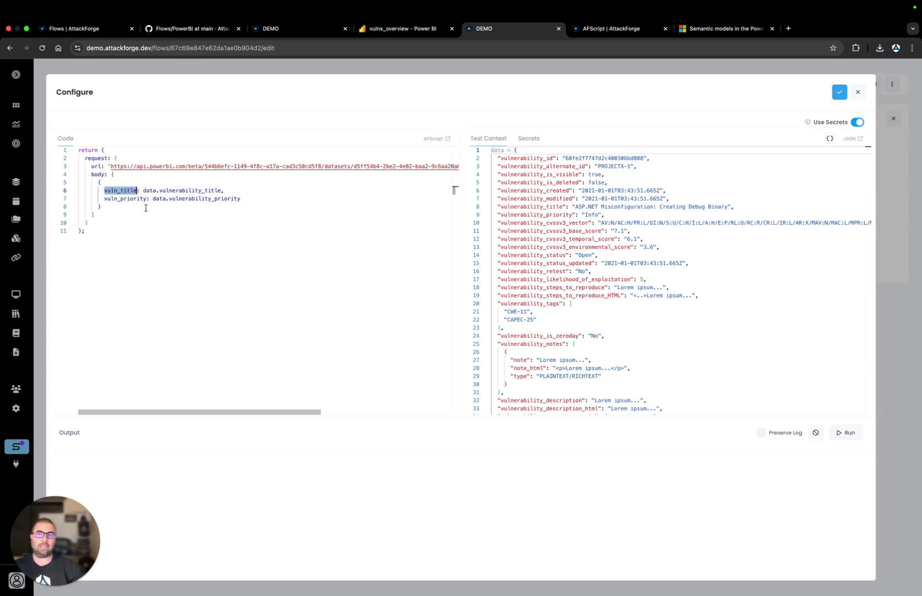
Step: Switch to Power BI and review the stream values vuln_title and vuln_priority in the vulns semantic model's edit form, leaving without changes
click(423, 32)
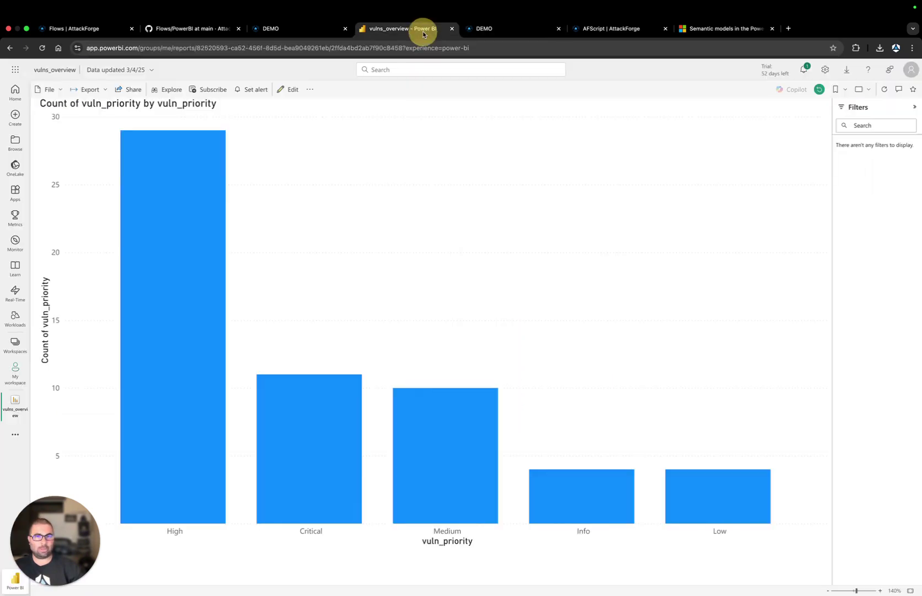
click(18, 381)
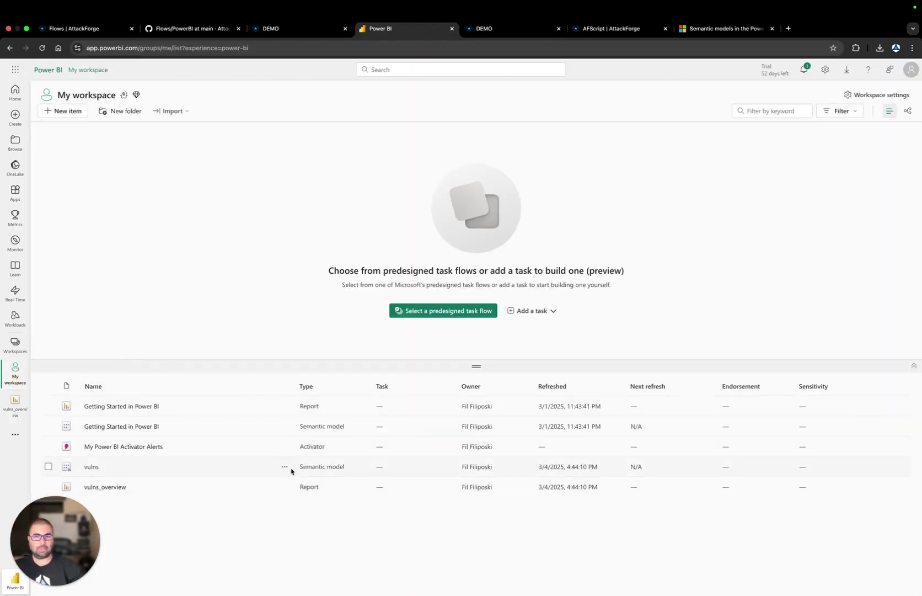
click(288, 467)
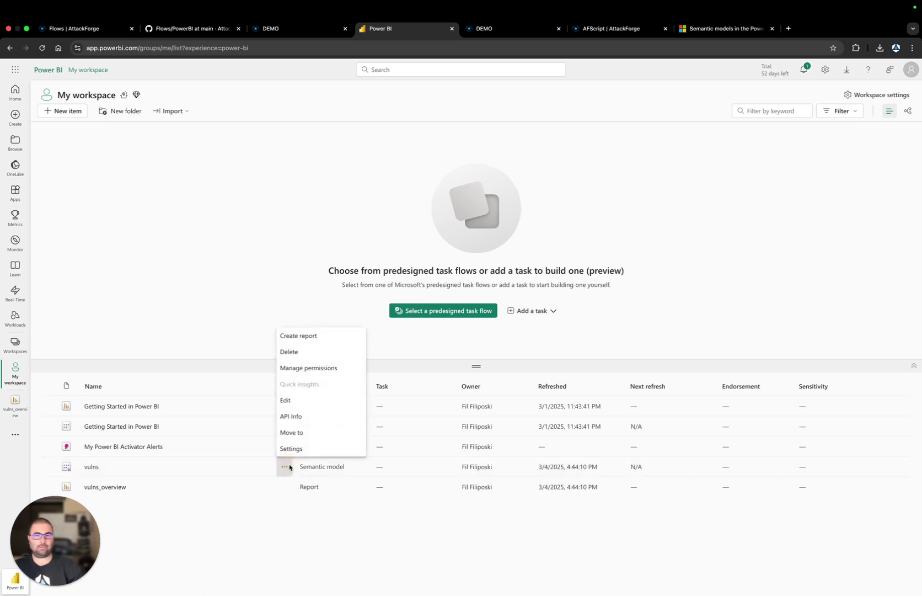
click(295, 403)
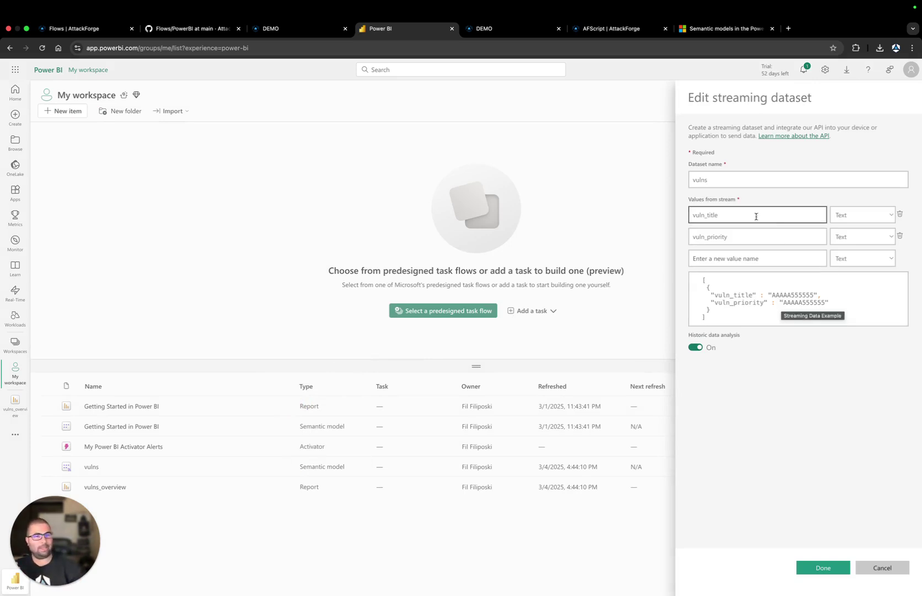
drag(730, 214, 685, 214)
drag(735, 238, 694, 238)
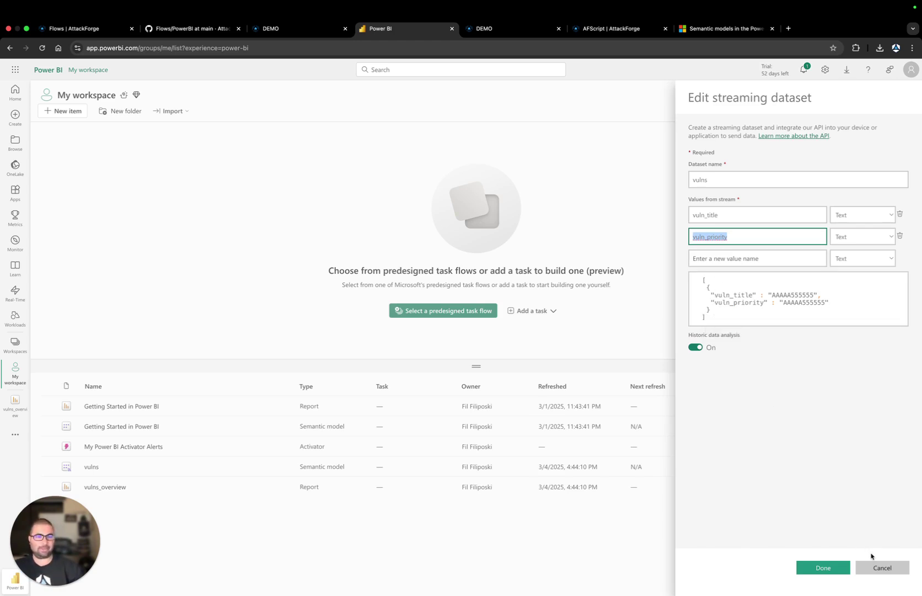
click(881, 566)
Step: Return to the AttackForge flow's request script and close its full editor without applying changes
click(325, 32)
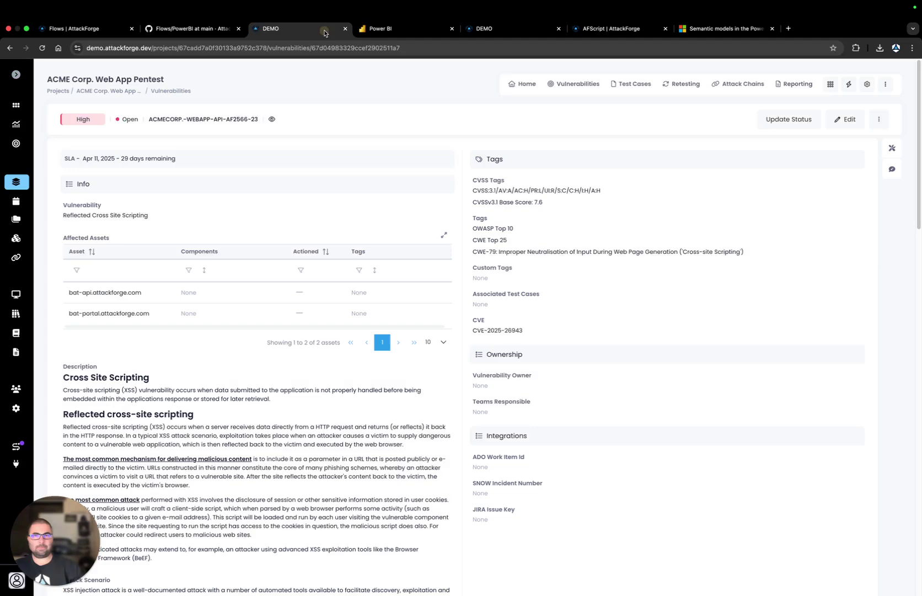
click(513, 32)
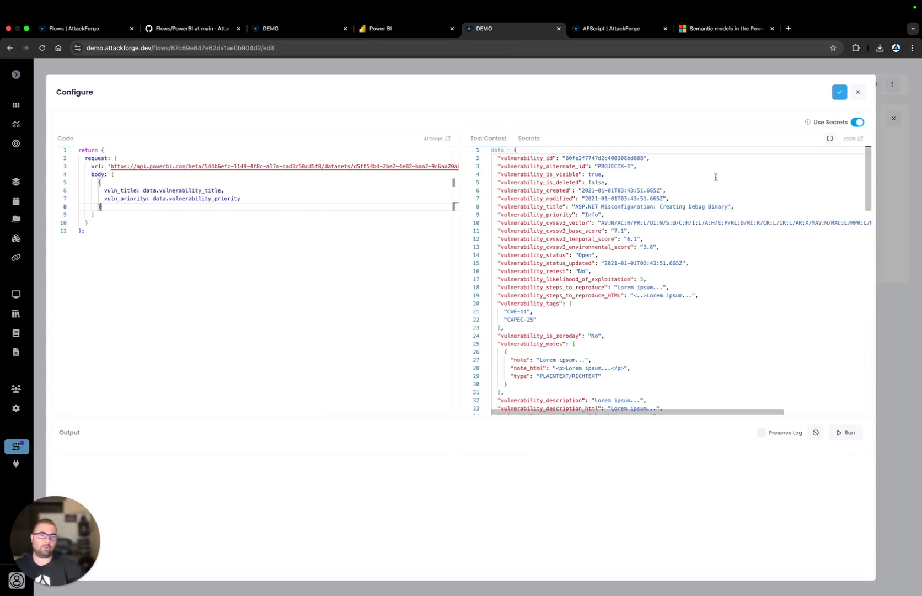
click(859, 92)
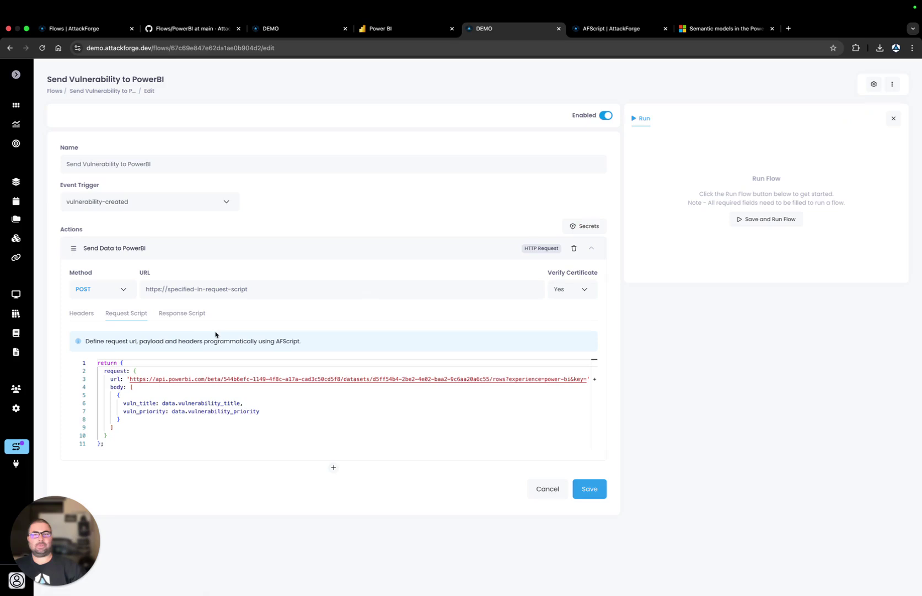
Step: Open the action's response script in the full editor and examine its statusCode condition, abort branch and test context fields
click(182, 313)
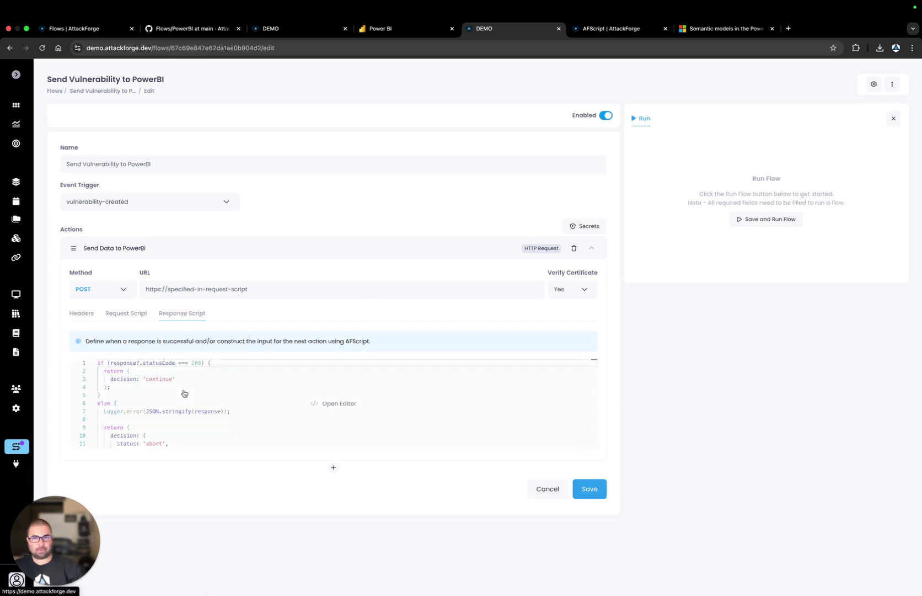
click(181, 390)
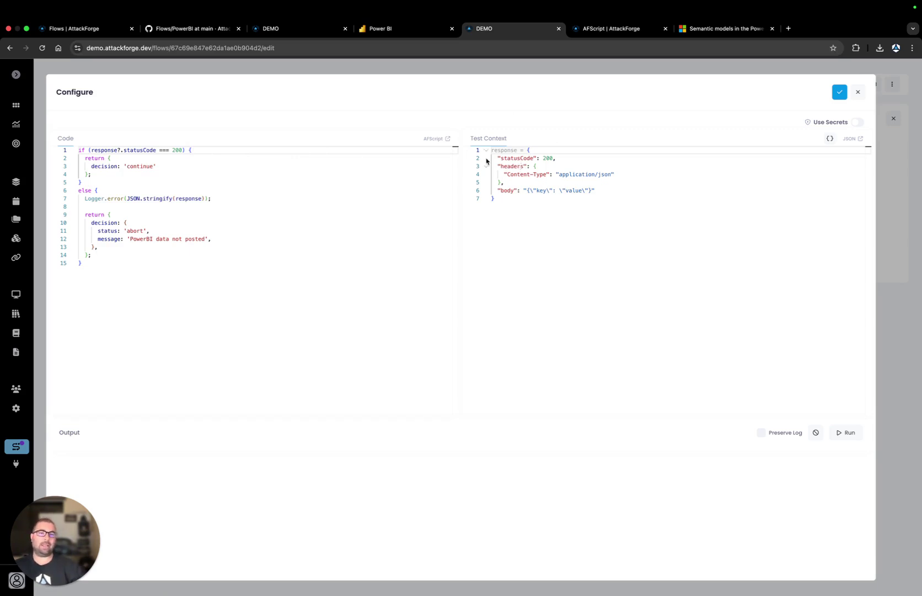
drag(500, 159, 530, 159)
double_click(507, 191)
click(203, 150)
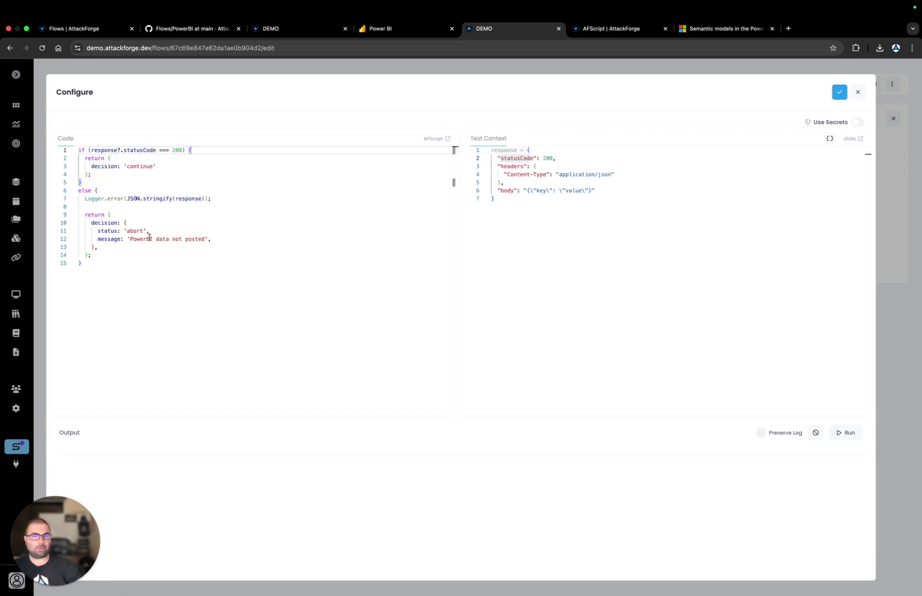
click(259, 266)
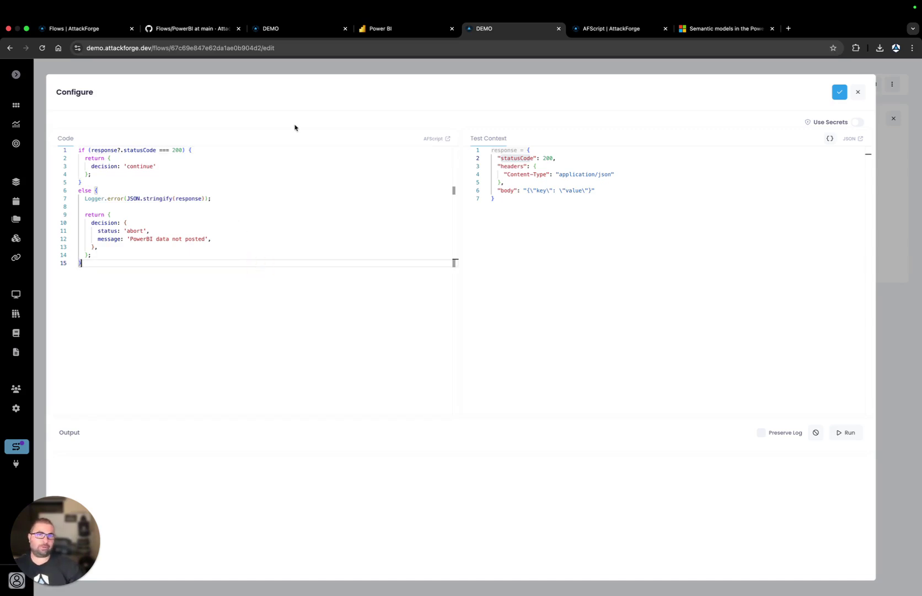
Step: Switch to Power BI and open the vulns_overview report from My workspace
click(403, 33)
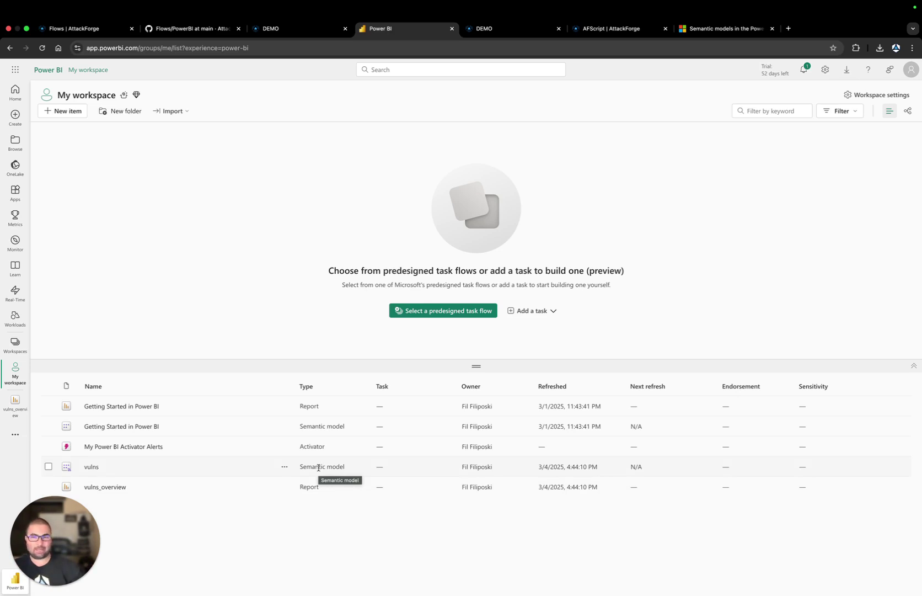
click(119, 486)
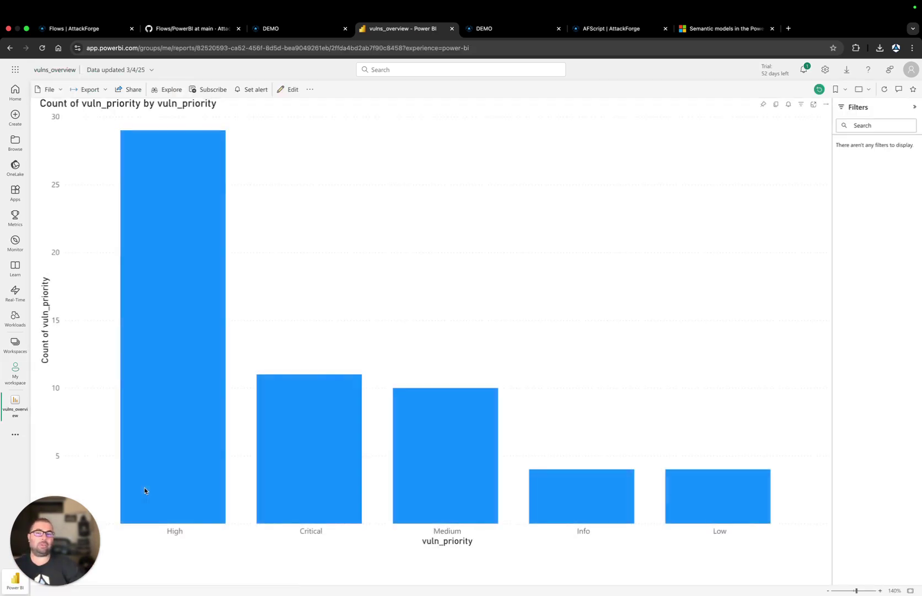